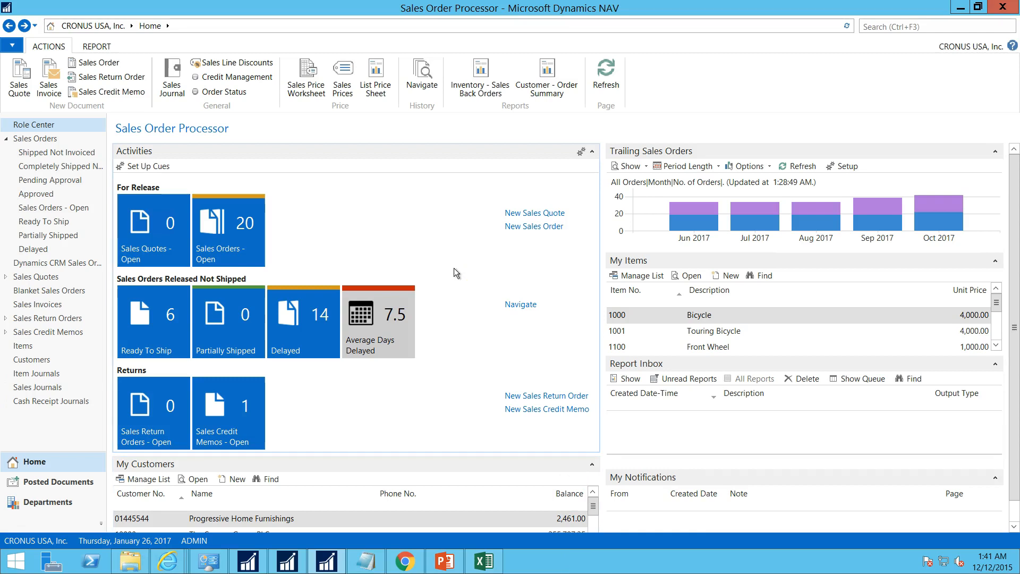
# Open the Role Center page customization and move the My Notifications part to the left column of the layout
pyautogui.click(12, 47)
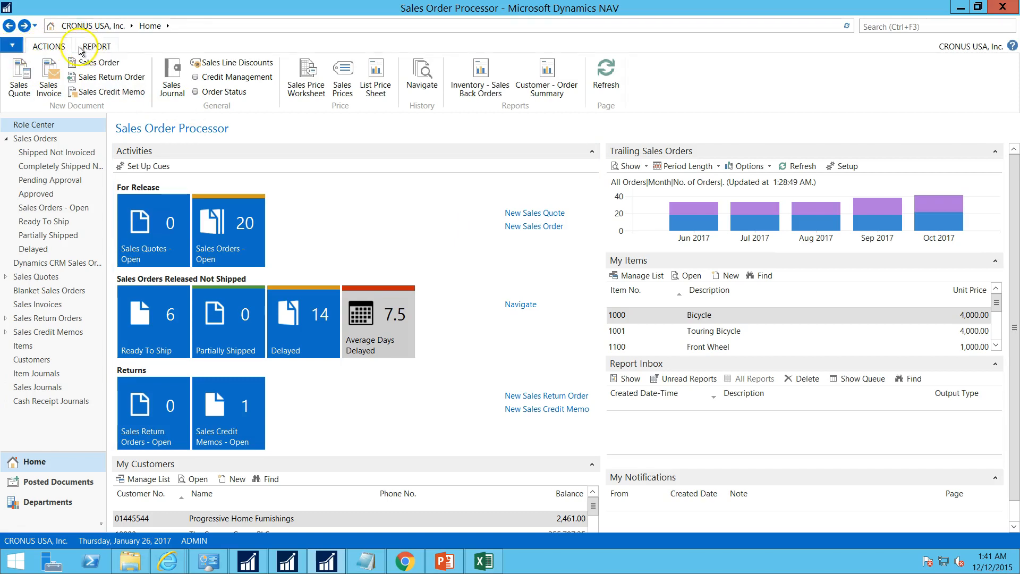
pyautogui.click(12, 48)
pyautogui.moveTo(70, 183)
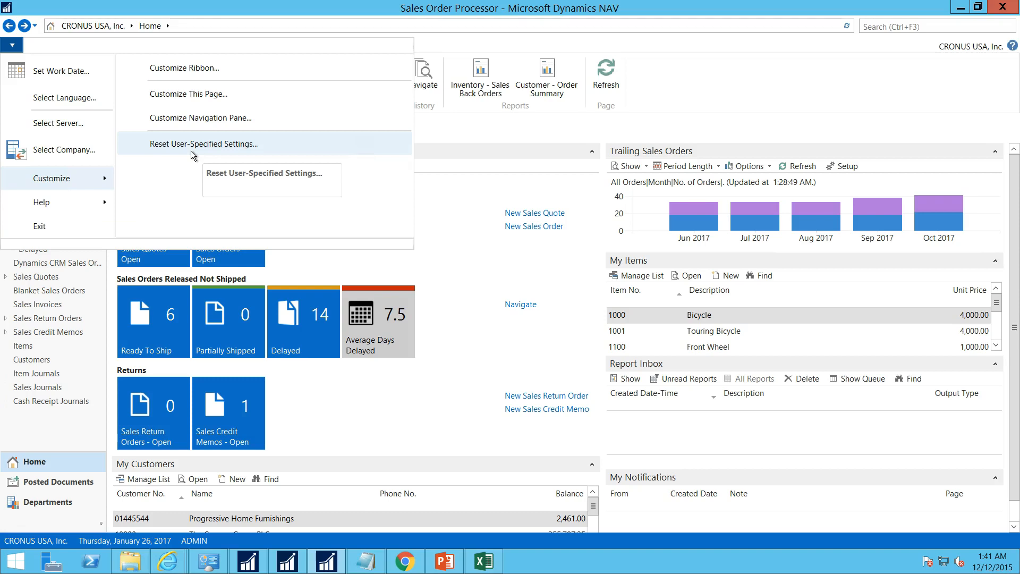
pyautogui.click(221, 98)
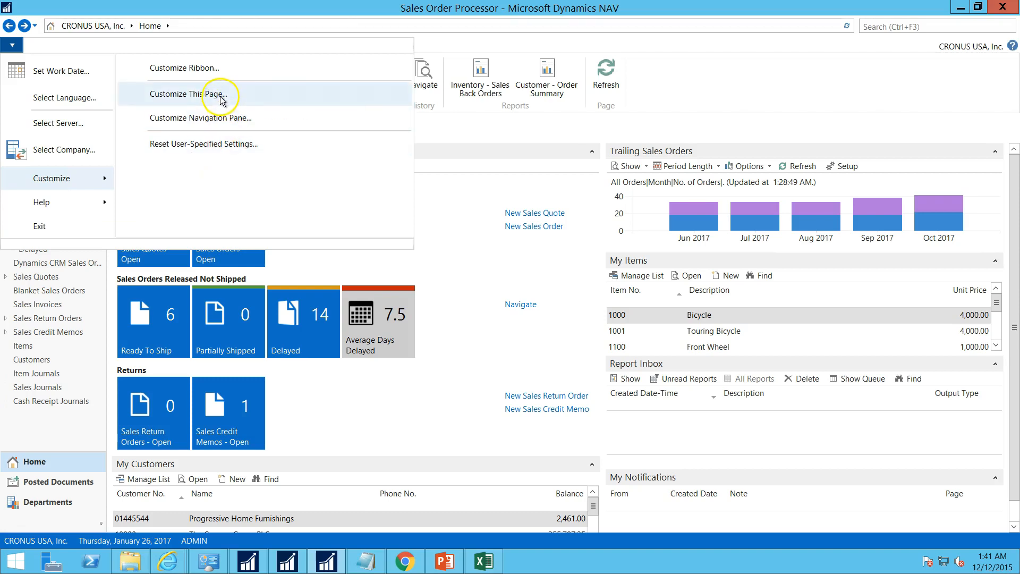
pyautogui.click(220, 98)
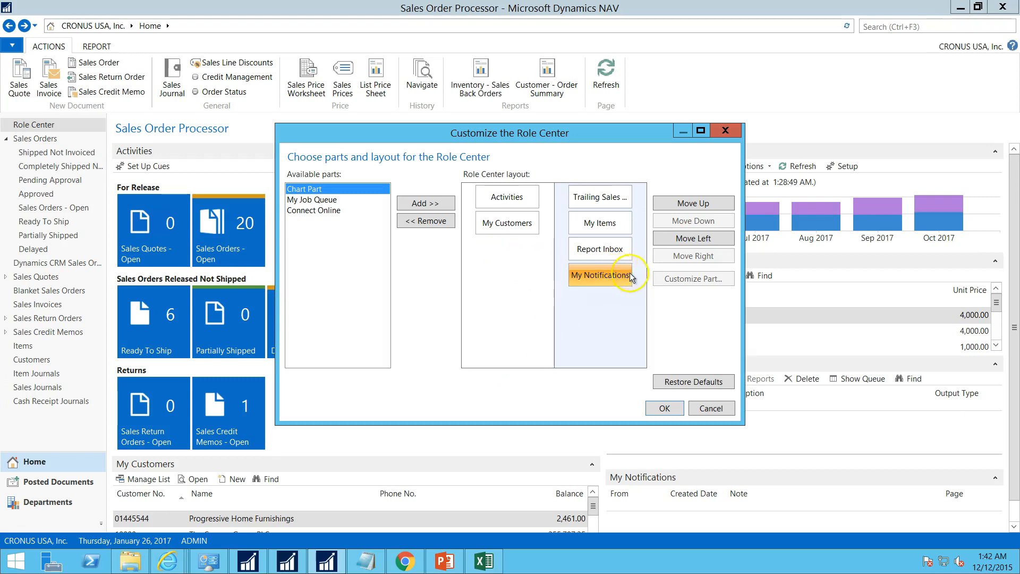
pyautogui.click(693, 239)
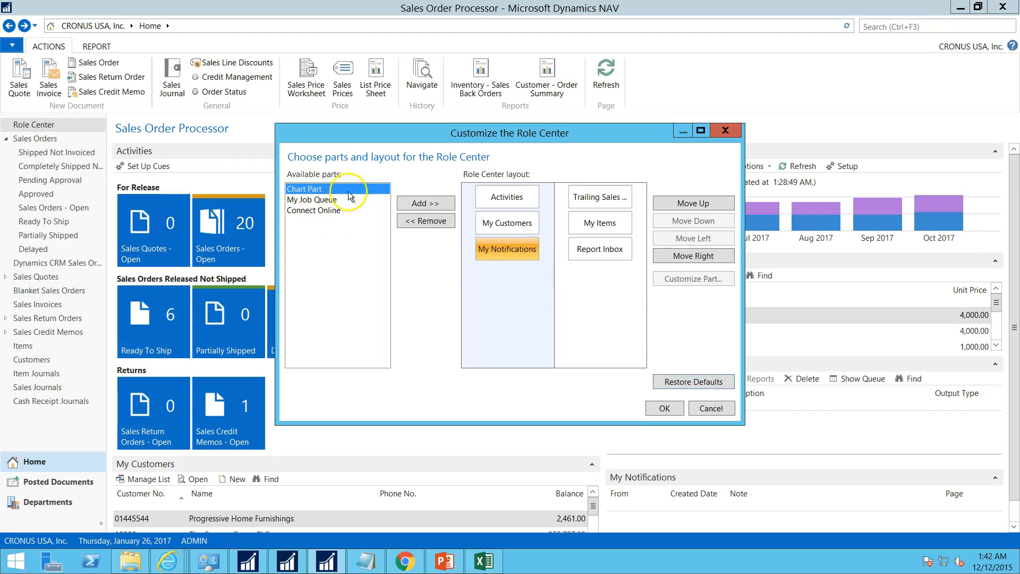
# Add a Chart Part to the Role Center layout, move it to the right column below Report Inbox, and apply the customization
pyautogui.click(408, 206)
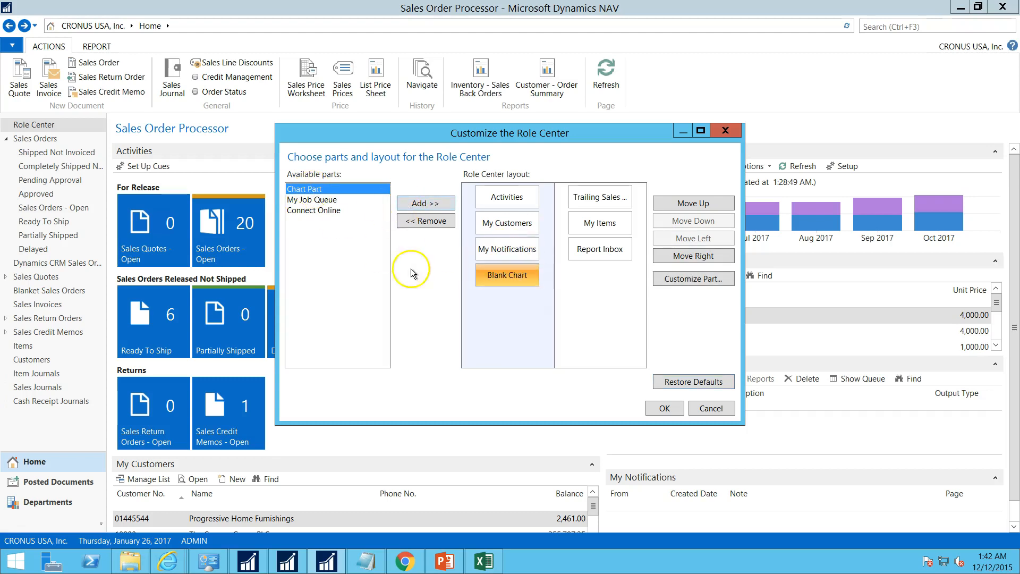
pyautogui.click(487, 275)
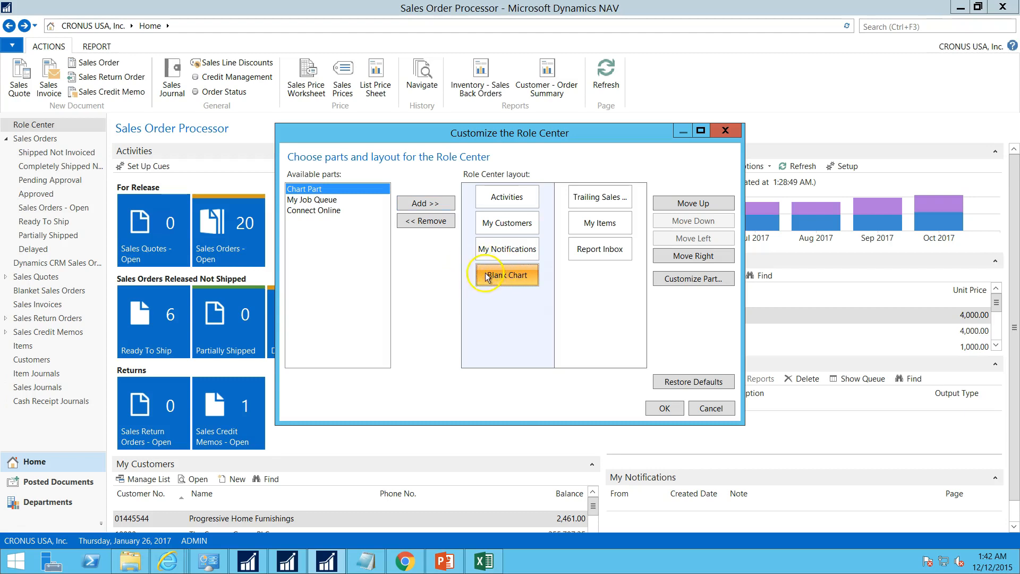
pyautogui.click(678, 259)
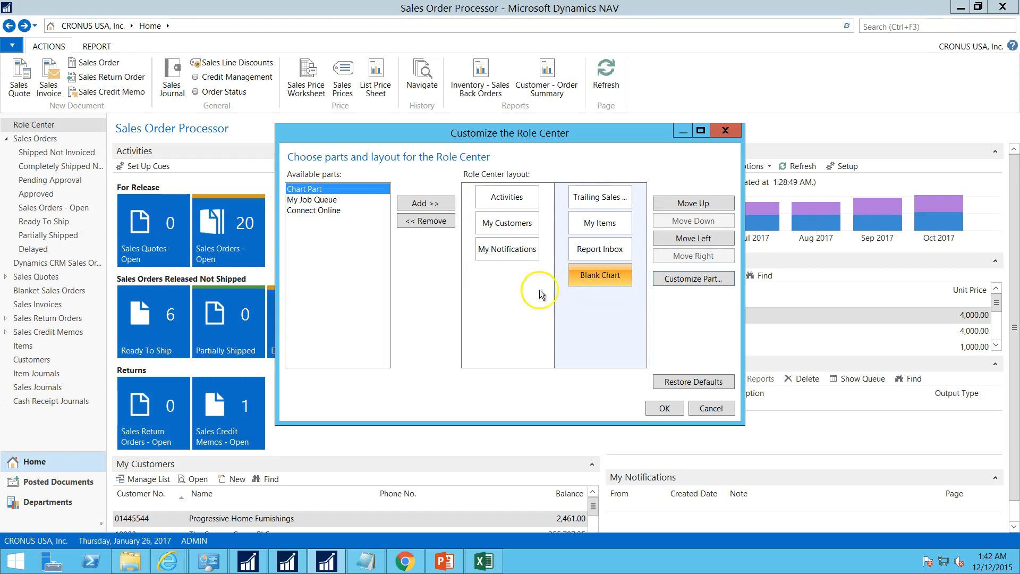
pyautogui.click(665, 408)
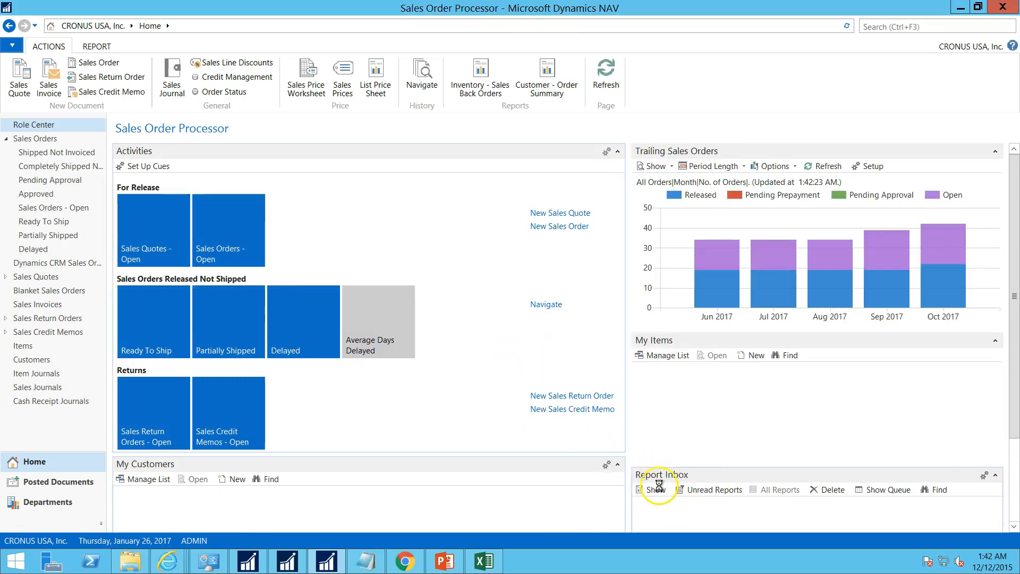
# Customize the Blank Chart part on the Role Center to display the Customers per Salesperson chart
pyautogui.scroll(-1, 264, 441)
pyautogui.scroll(-2, 264, 441)
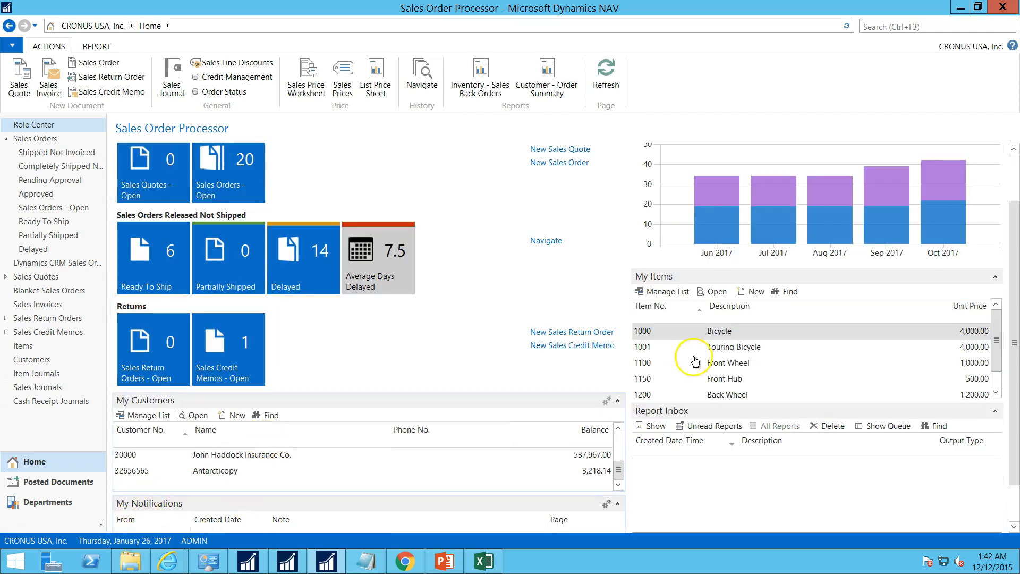
pyautogui.moveTo(711, 242)
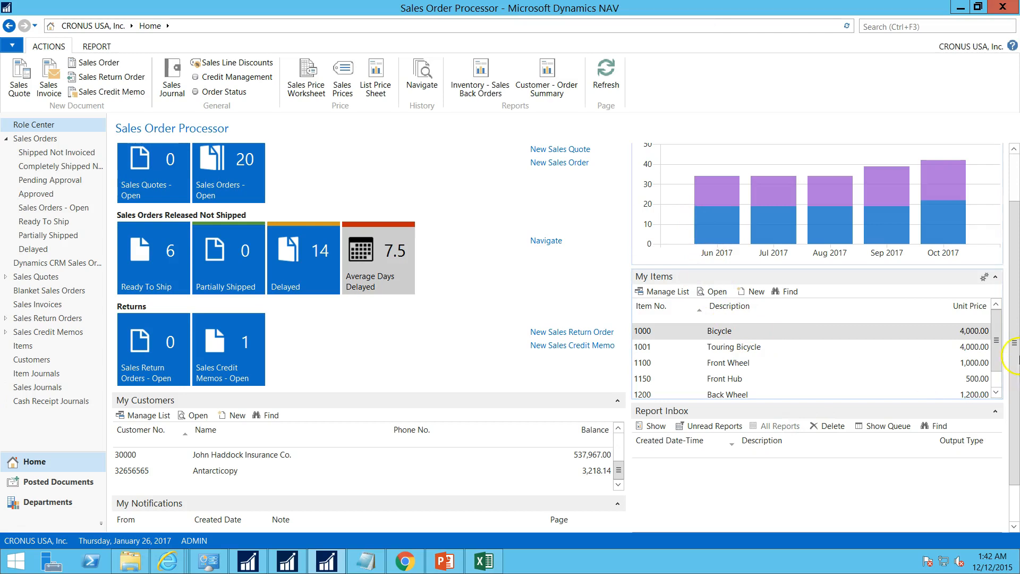
pyautogui.scroll(-1, 1006, 498)
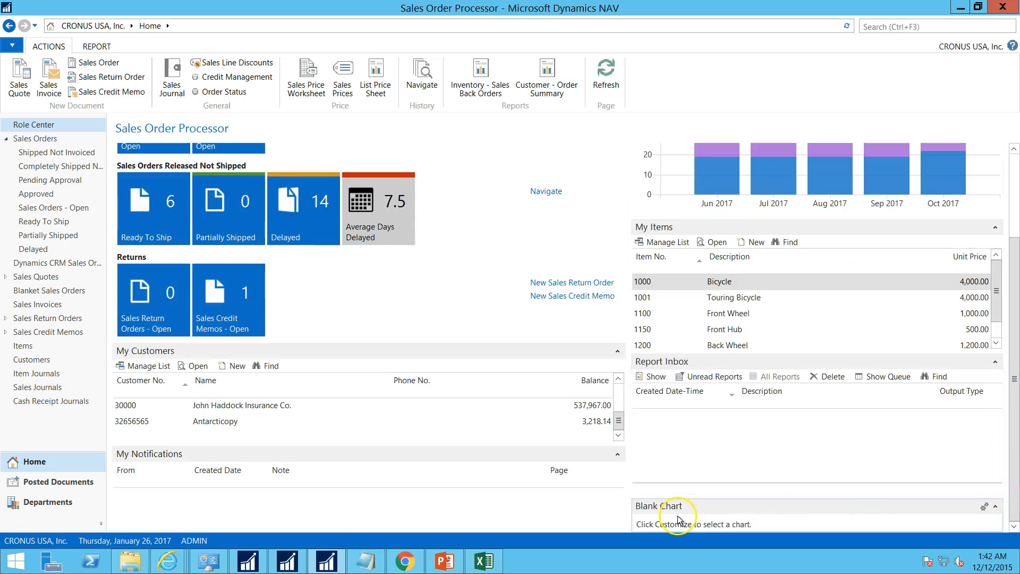
pyautogui.click(984, 507)
pyautogui.click(913, 526)
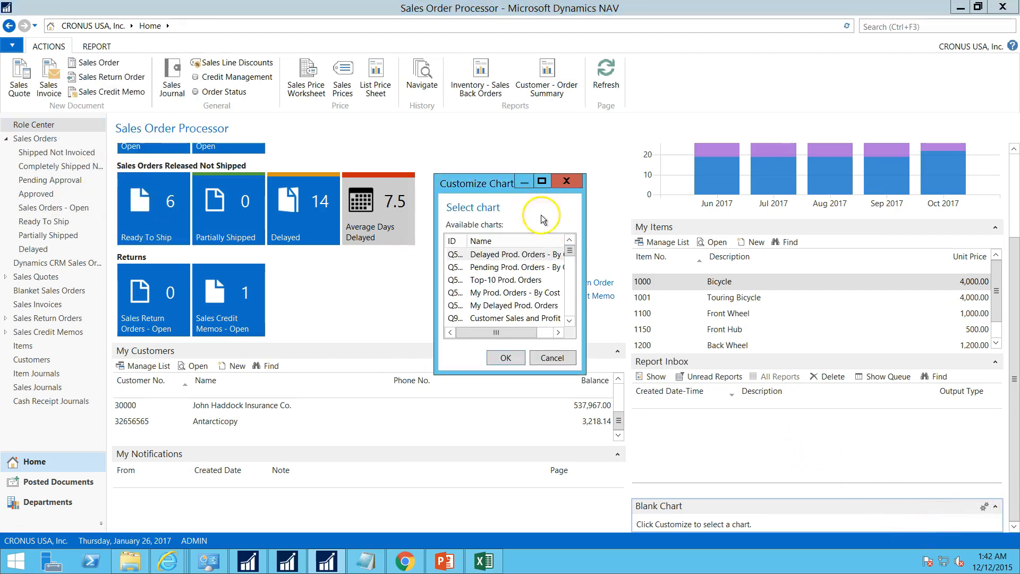
pyautogui.moveTo(582, 374); pyautogui.dragTo(717, 480)
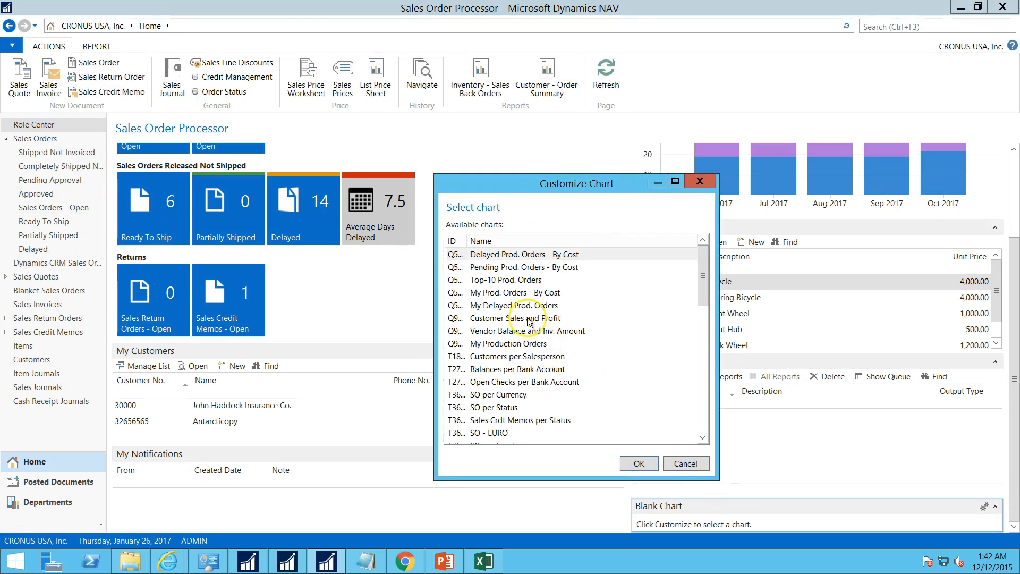
pyautogui.click(526, 310)
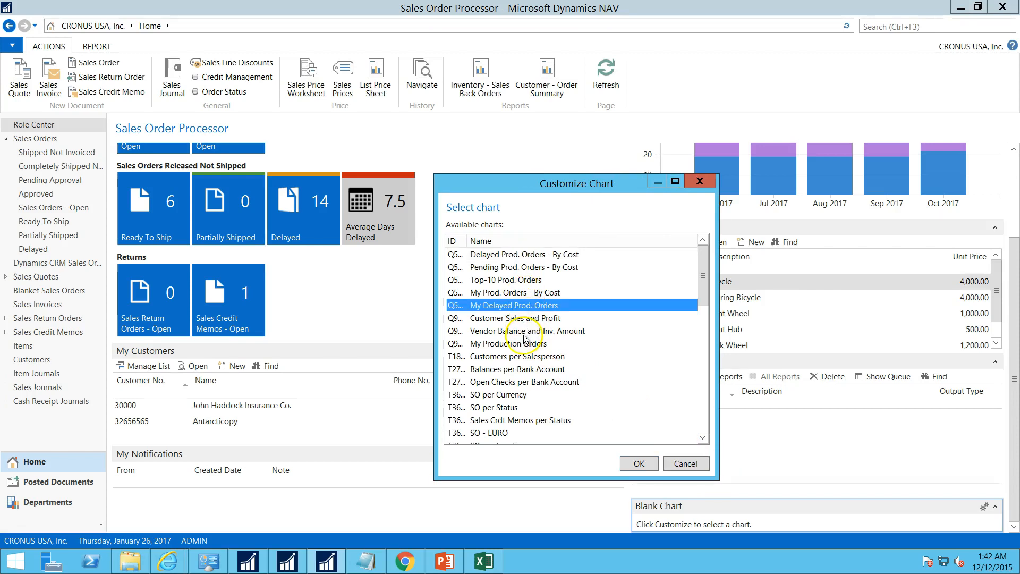
pyautogui.click(525, 360)
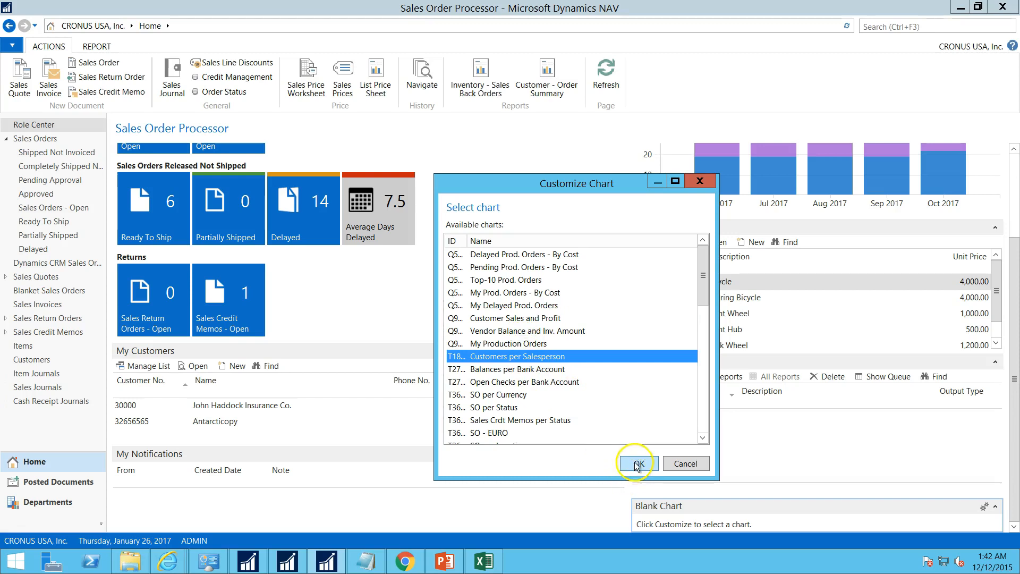
pyautogui.click(638, 465)
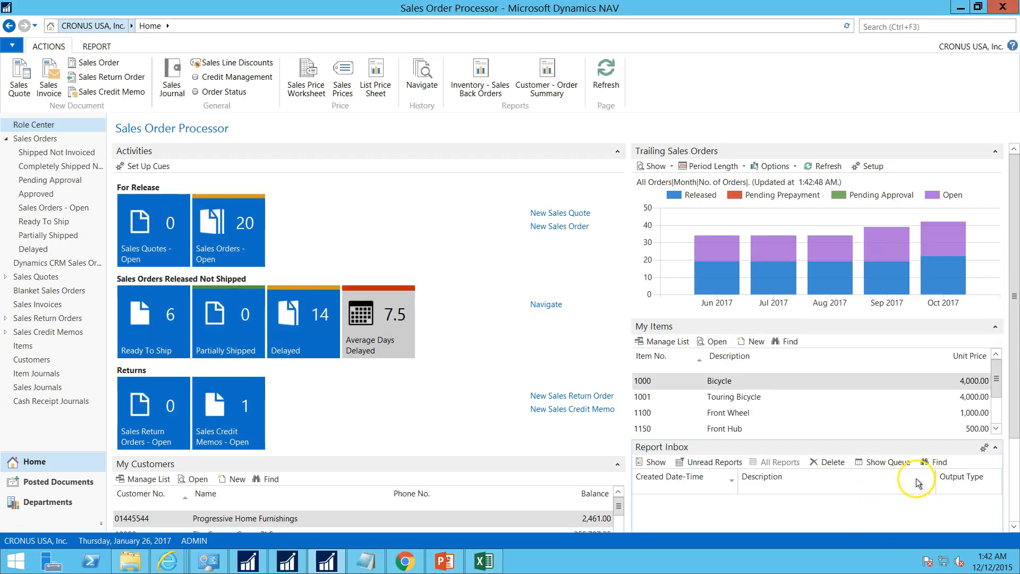
pyautogui.scroll(-3, 1016, 474)
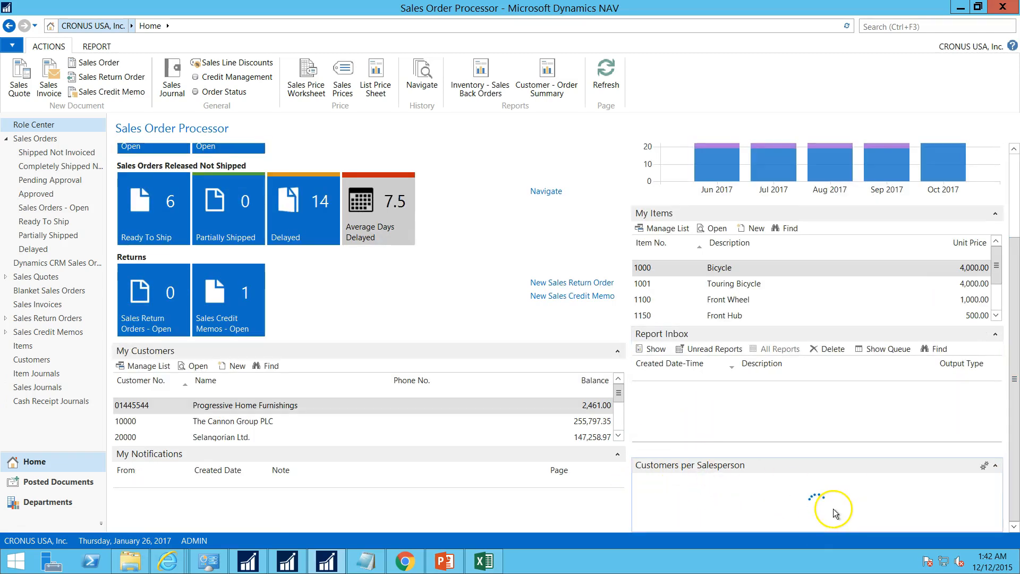
pyautogui.moveTo(1014, 390); pyautogui.dragTo(1011, 225)
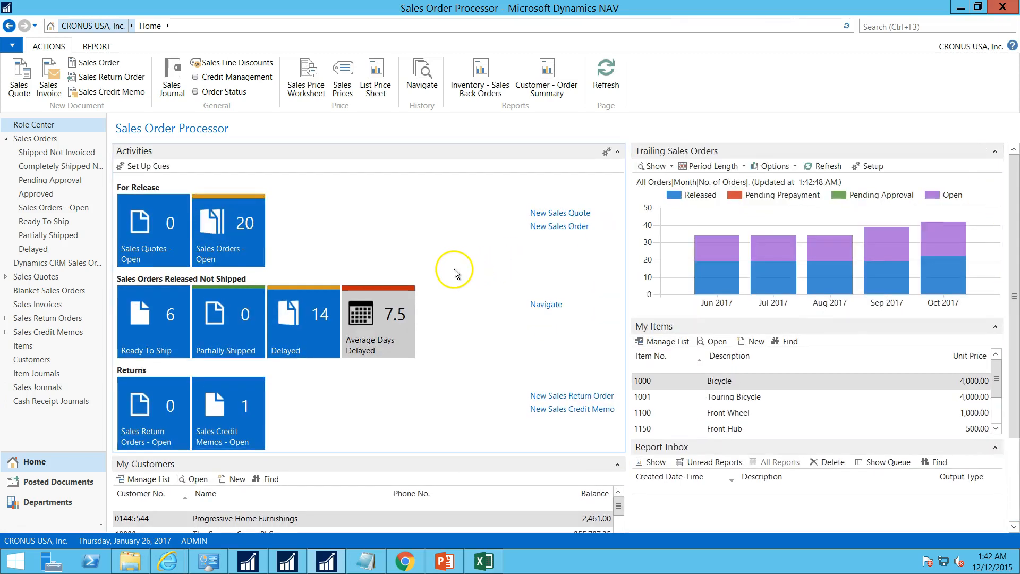
# Open the list of open sales orders and remove the Assigned User ID and Location Code columns from its shown columns
pyautogui.click(233, 229)
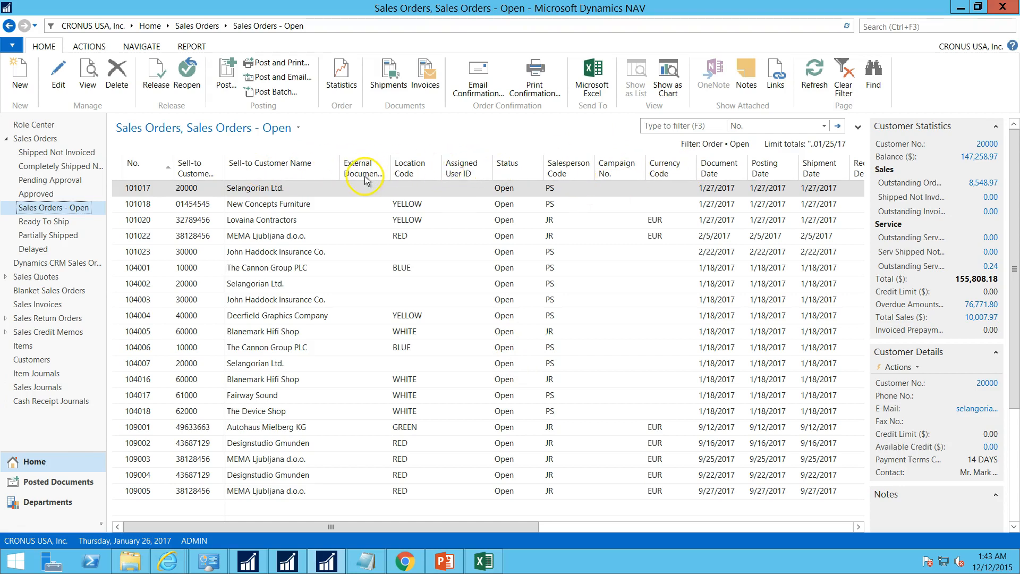
pyautogui.rightClick(410, 170)
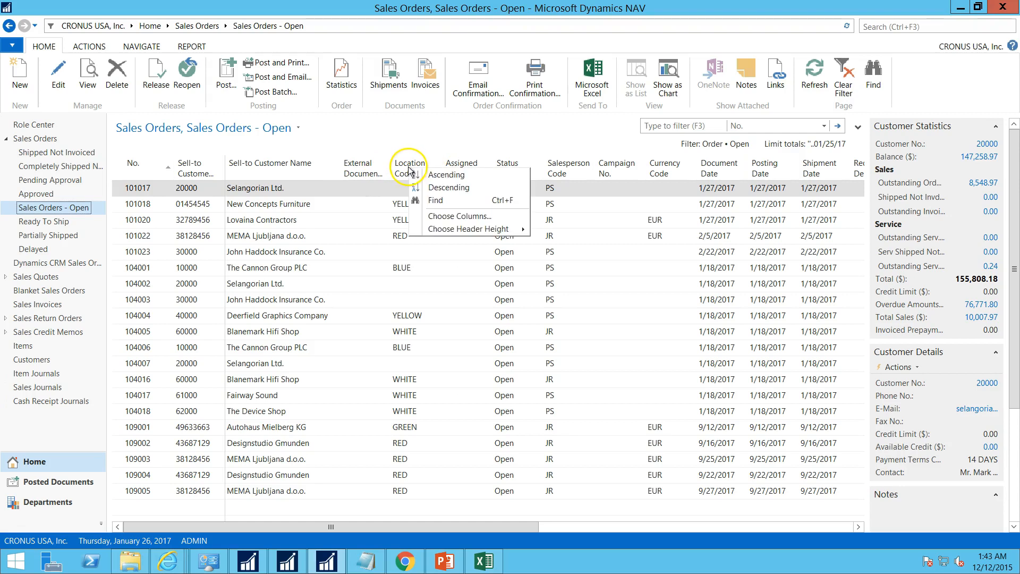
pyautogui.click(446, 217)
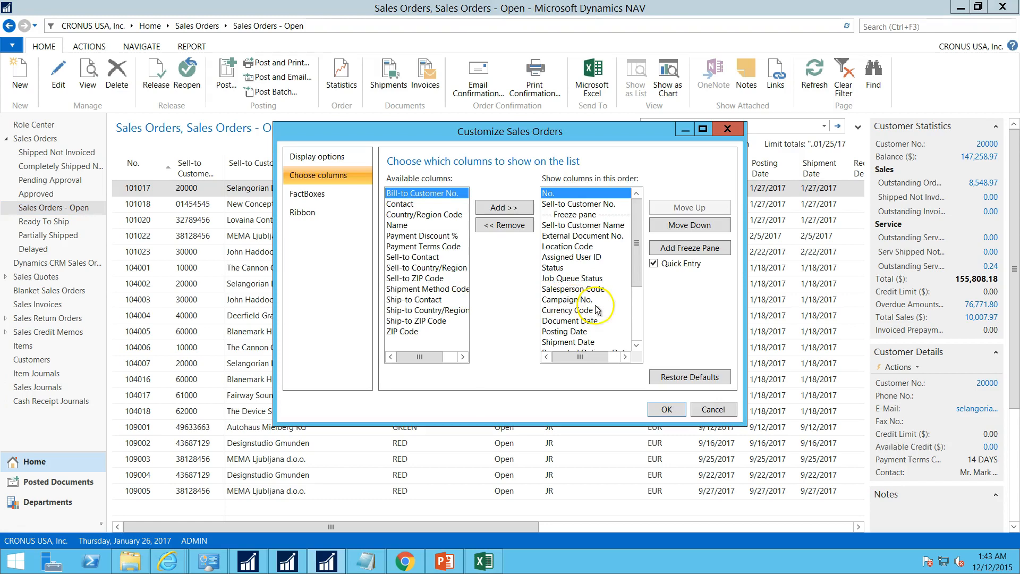
pyautogui.click(572, 257)
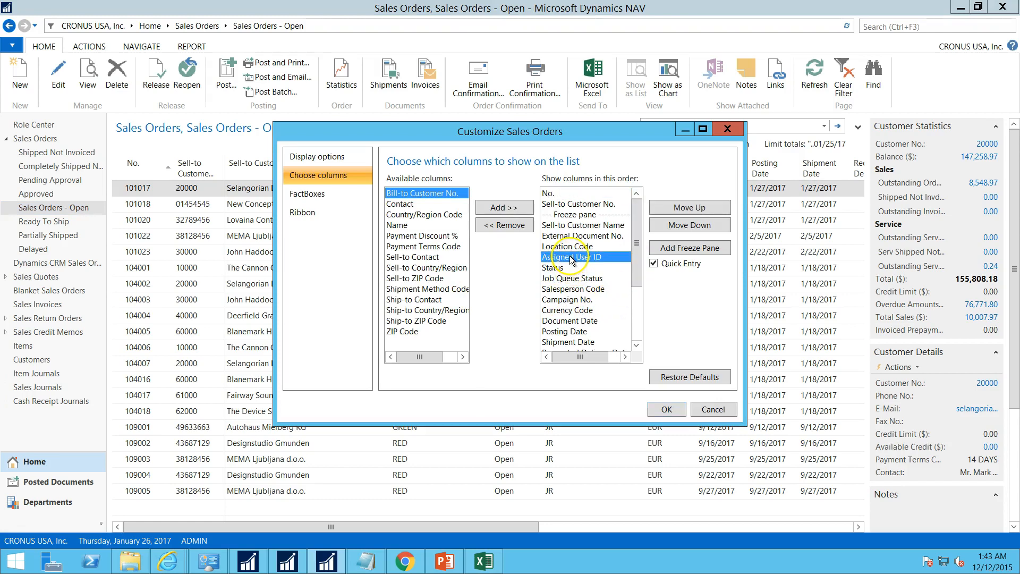
pyautogui.click(518, 226)
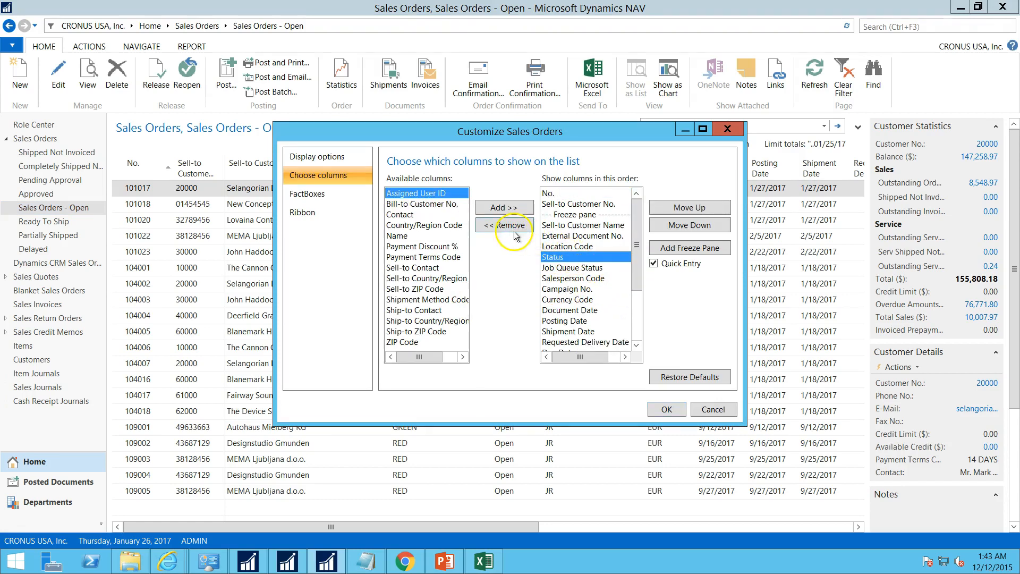
pyautogui.click(566, 246)
pyautogui.click(514, 227)
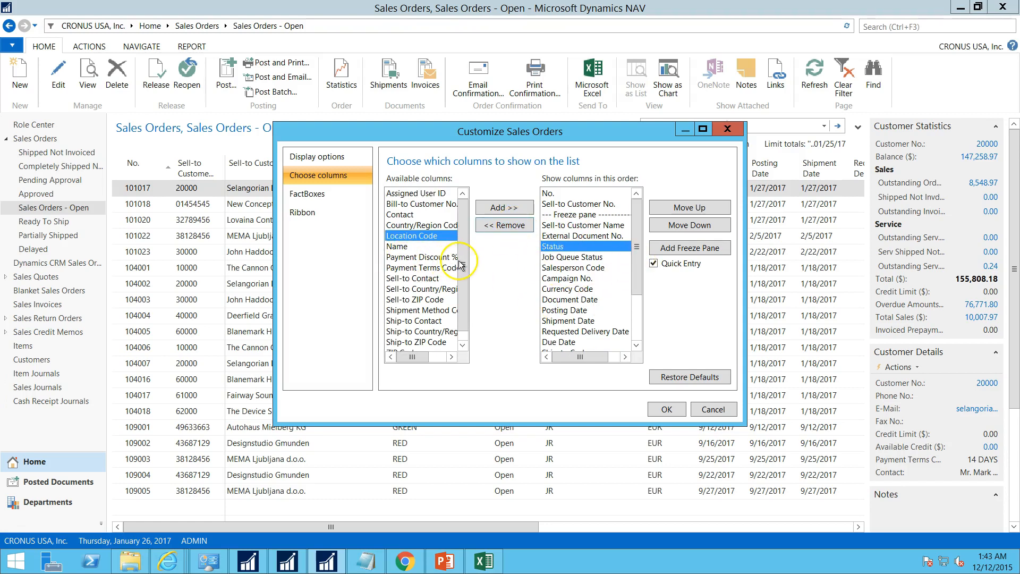
# Add the Ship-to Country/Region Code column, place it directly after Ship-to Name, and apply the column changes
pyautogui.scroll(-1, 462, 290)
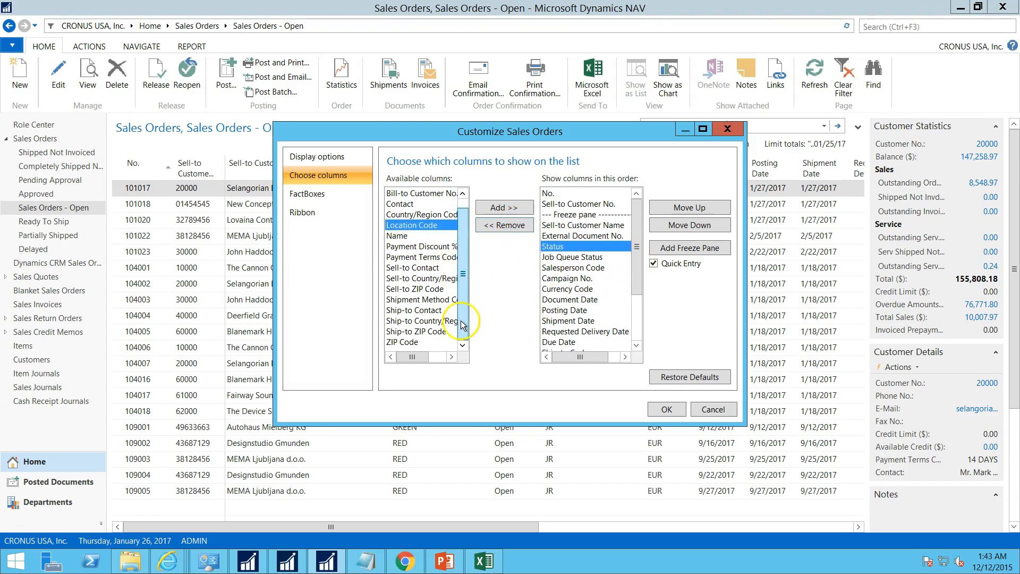
pyautogui.click(425, 320)
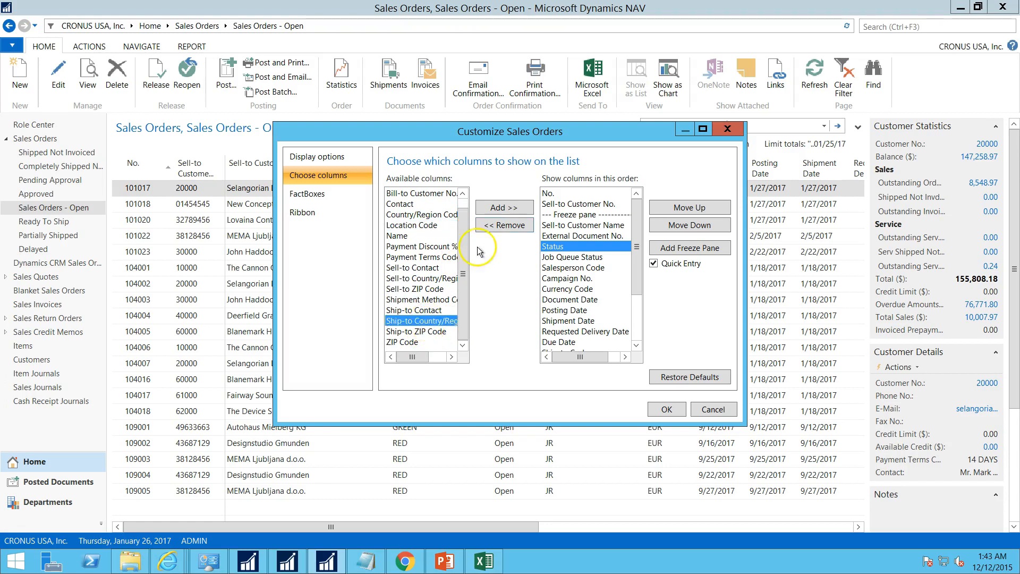
pyautogui.click(505, 210)
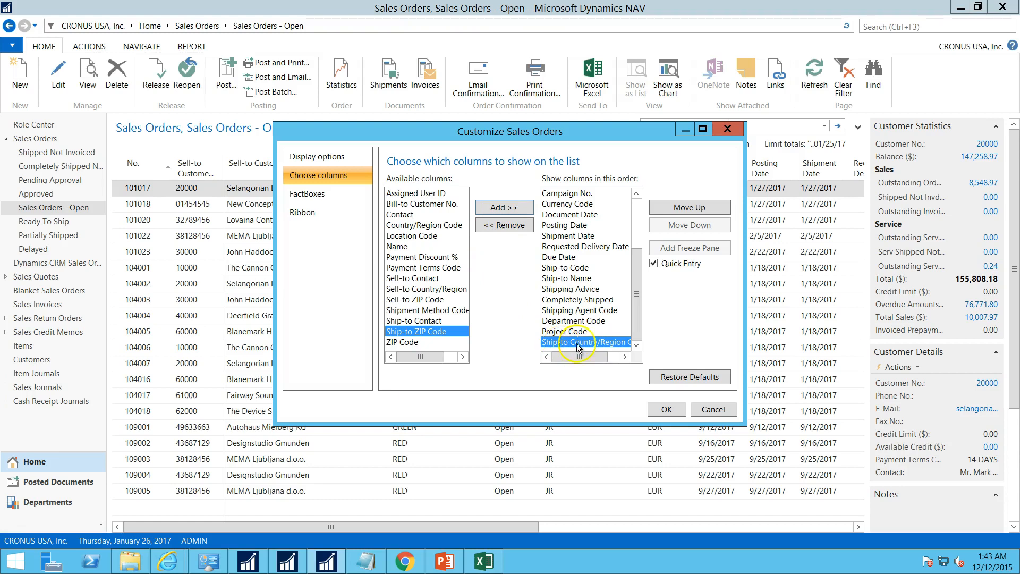
pyautogui.click(688, 208)
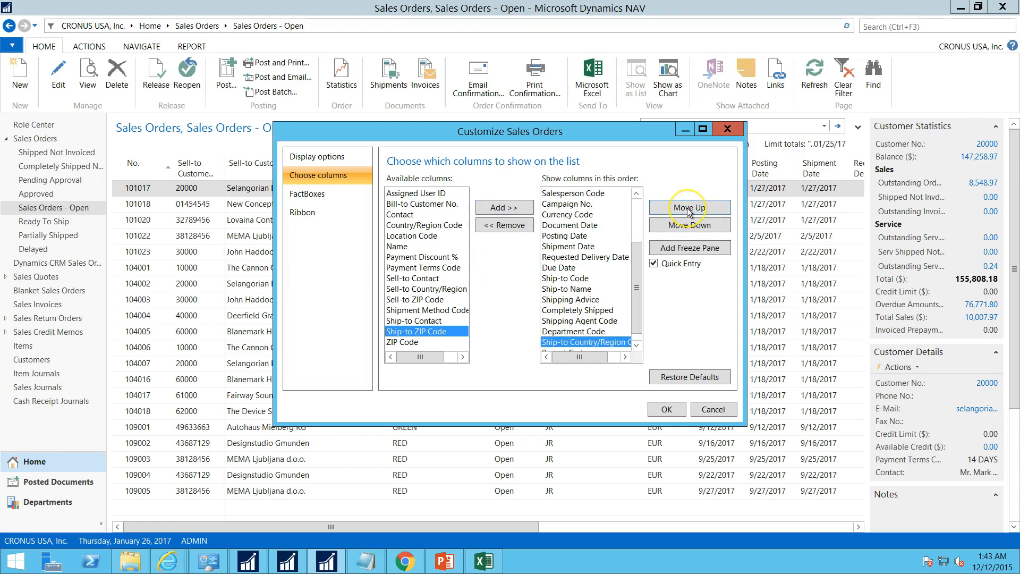
pyautogui.click(689, 207)
pyautogui.click(689, 208)
pyautogui.click(689, 208)
pyautogui.click(688, 208)
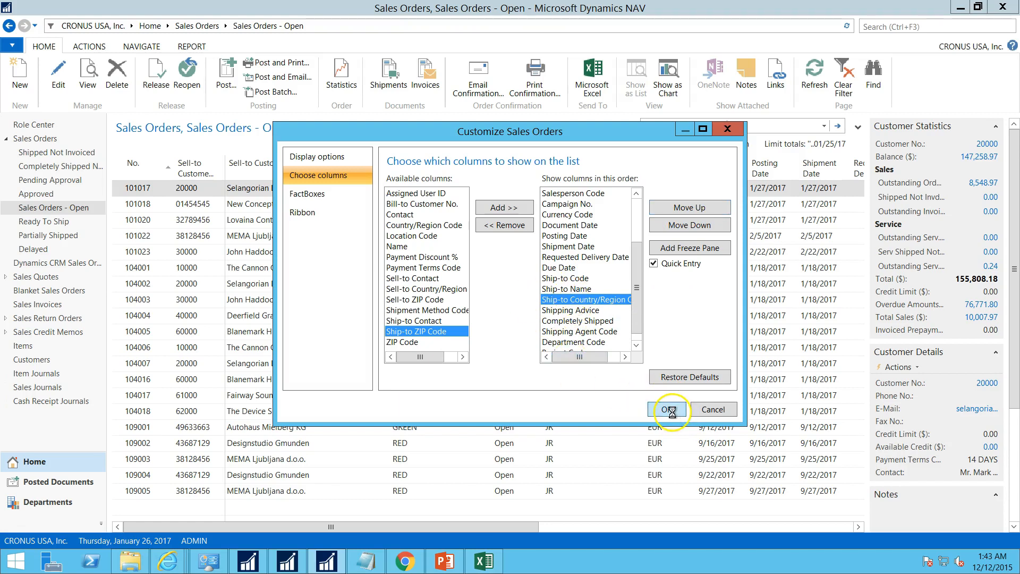
pyautogui.press('Return')
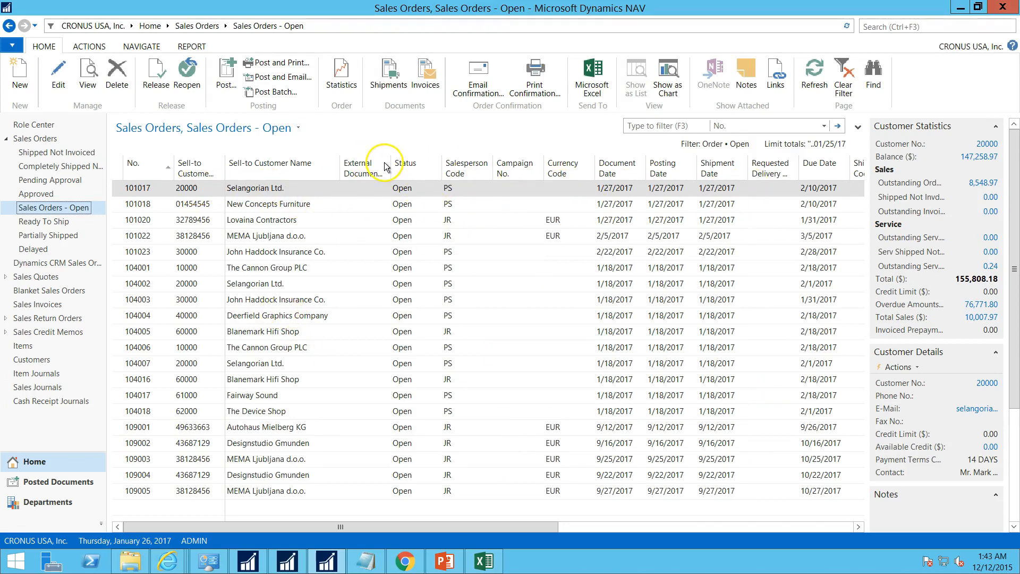
# Filter the open sales orders by Ship-to Country/Region Code US
pyautogui.moveTo(504, 528); pyautogui.dragTo(683, 527)
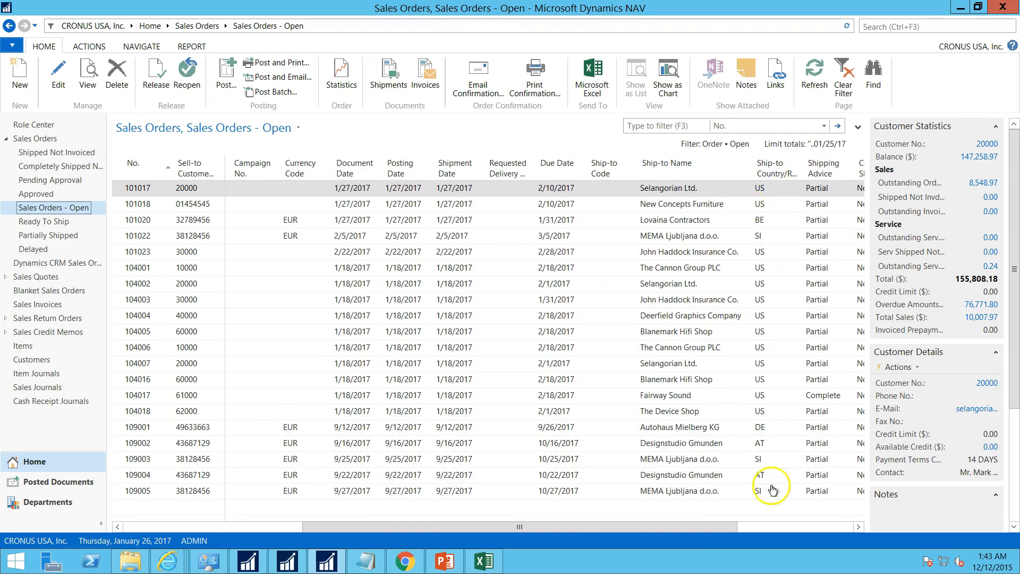
pyautogui.click(745, 128)
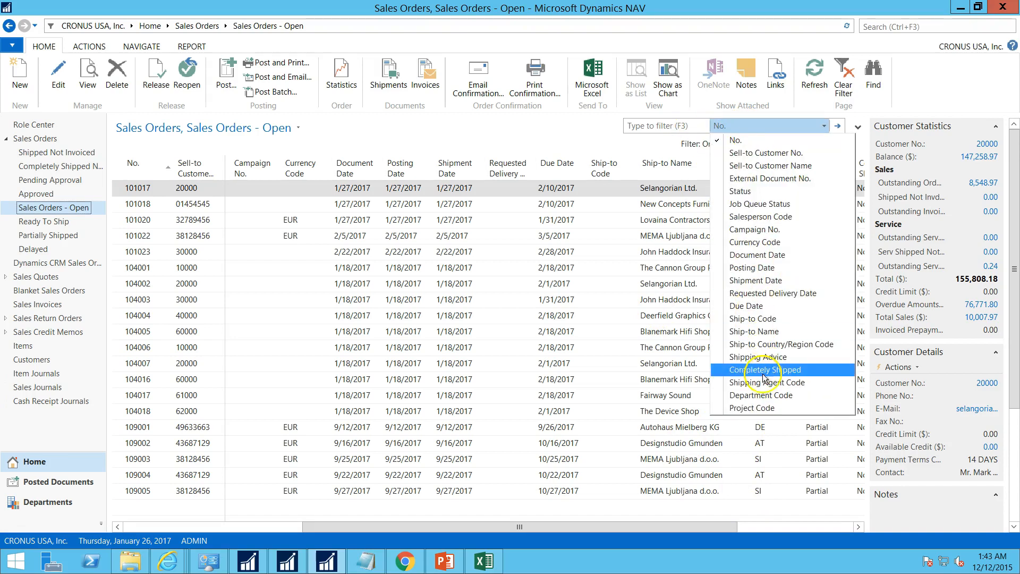
pyautogui.click(771, 344)
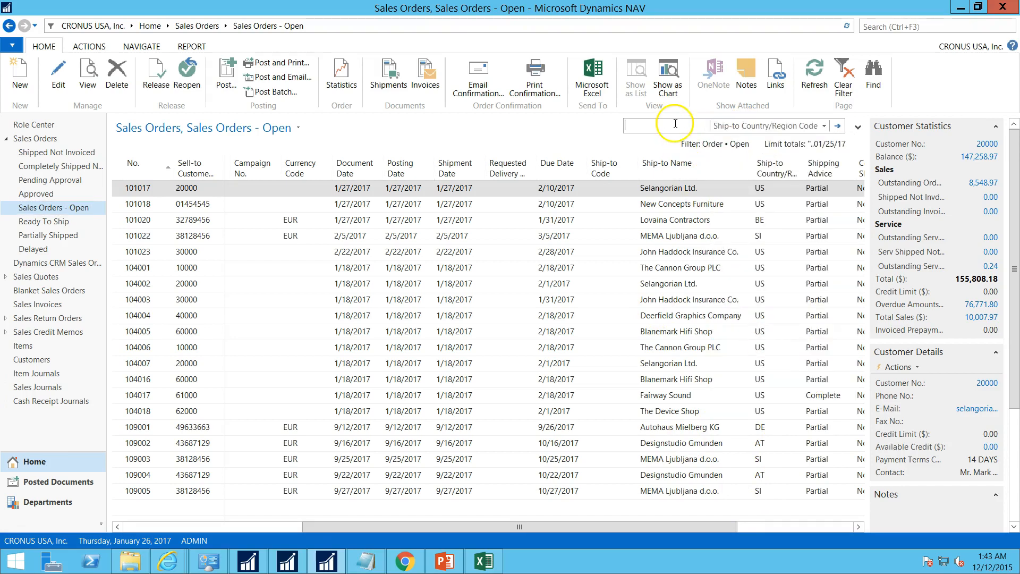
pyautogui.press('Return')
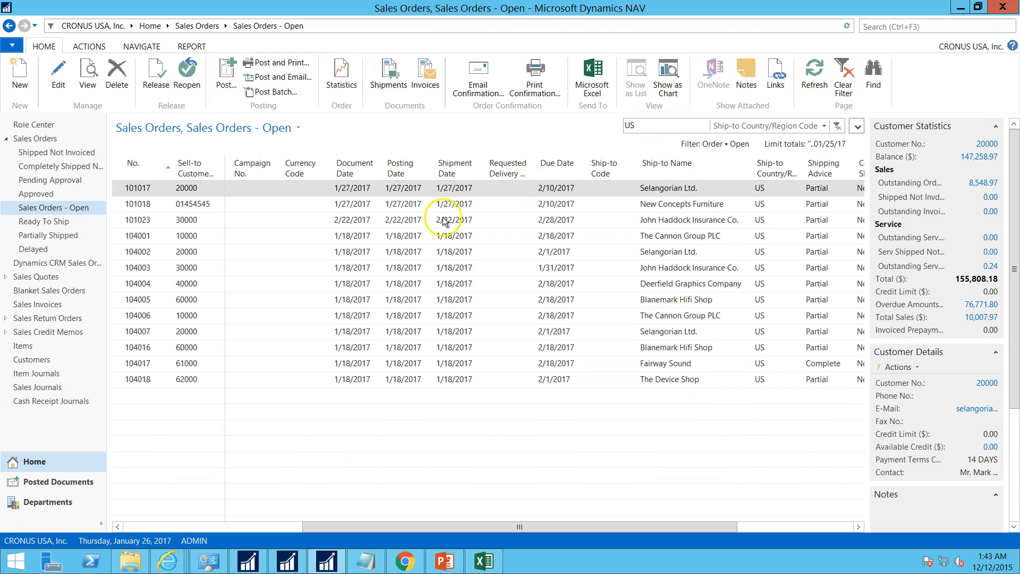
# Save the filtered sales orders list as a view named Sales Orders - US in the Home activity group
pyautogui.moveTo(616, 526); pyautogui.dragTo(239, 526)
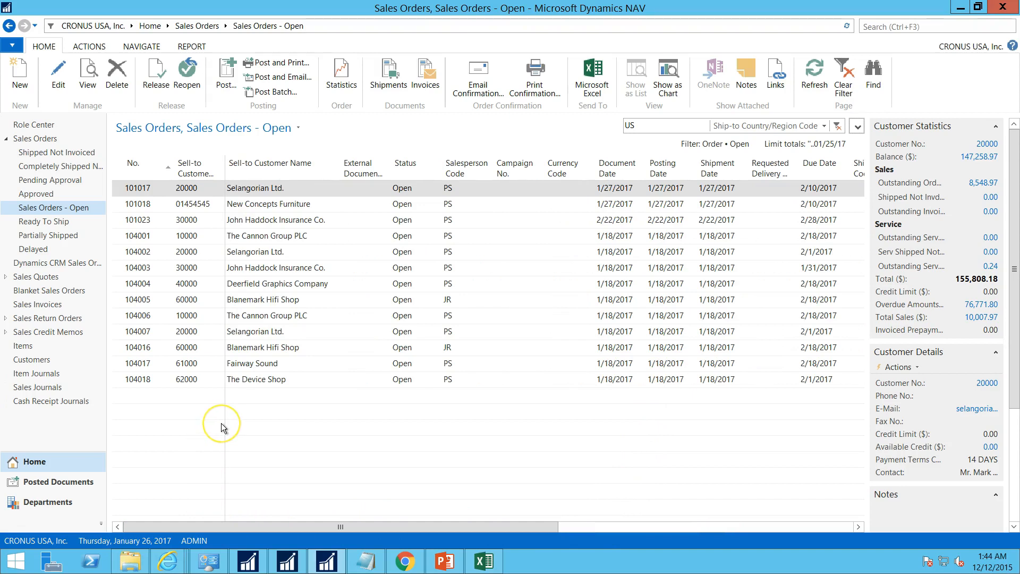
pyautogui.click(299, 128)
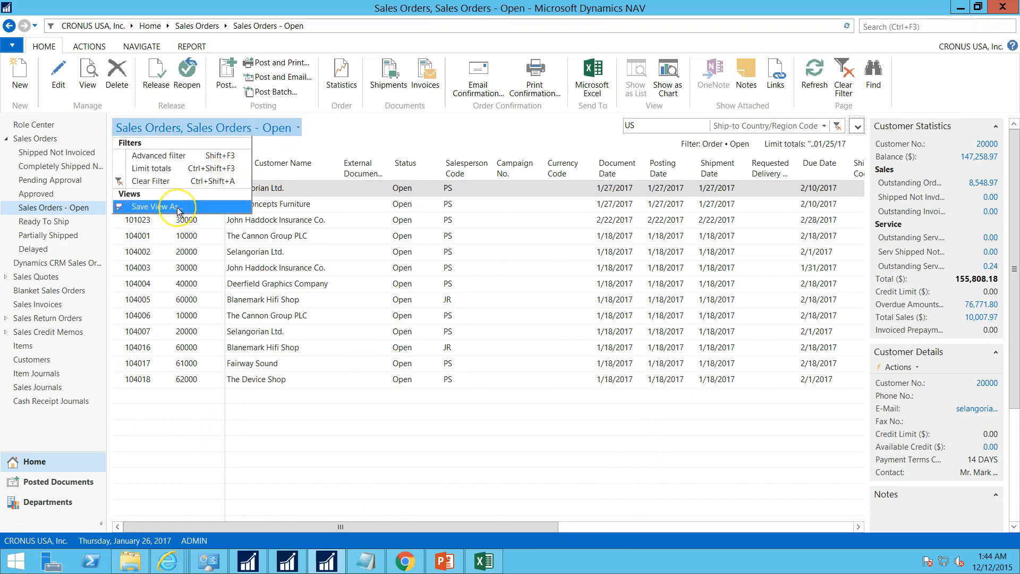
pyautogui.click(154, 206)
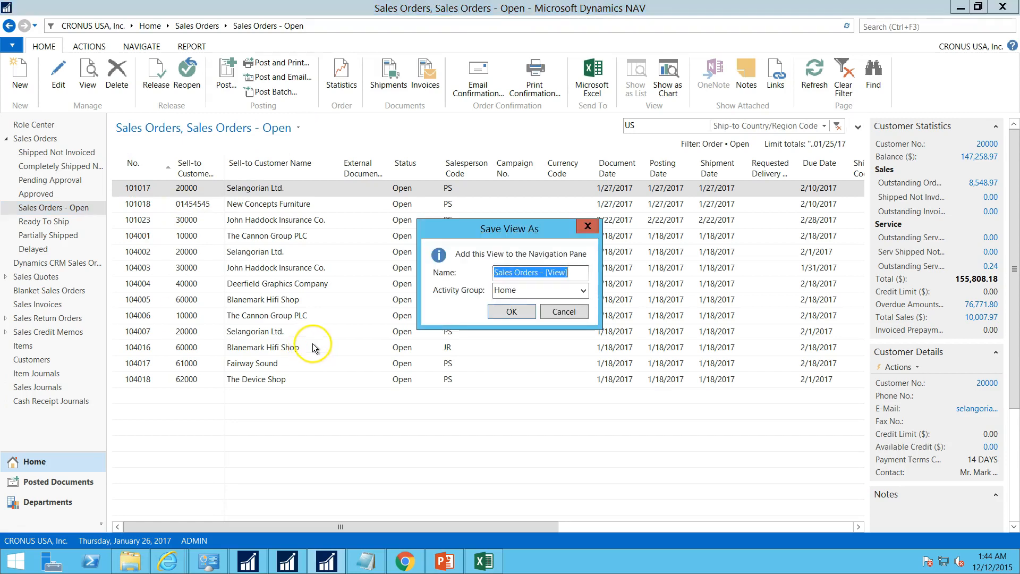
pyautogui.moveTo(546, 273); pyautogui.dragTo(586, 272)
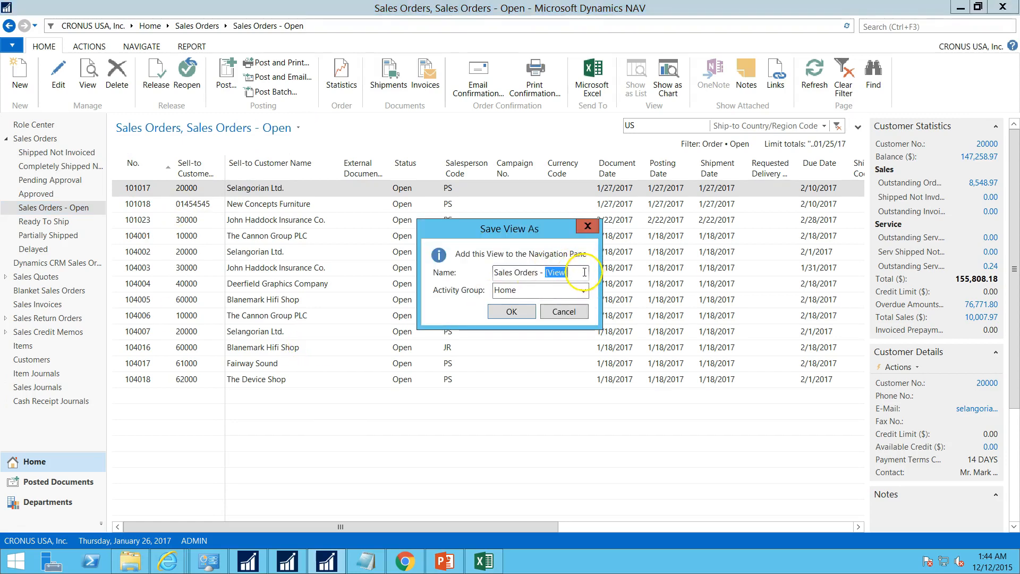
pyautogui.click(501, 317)
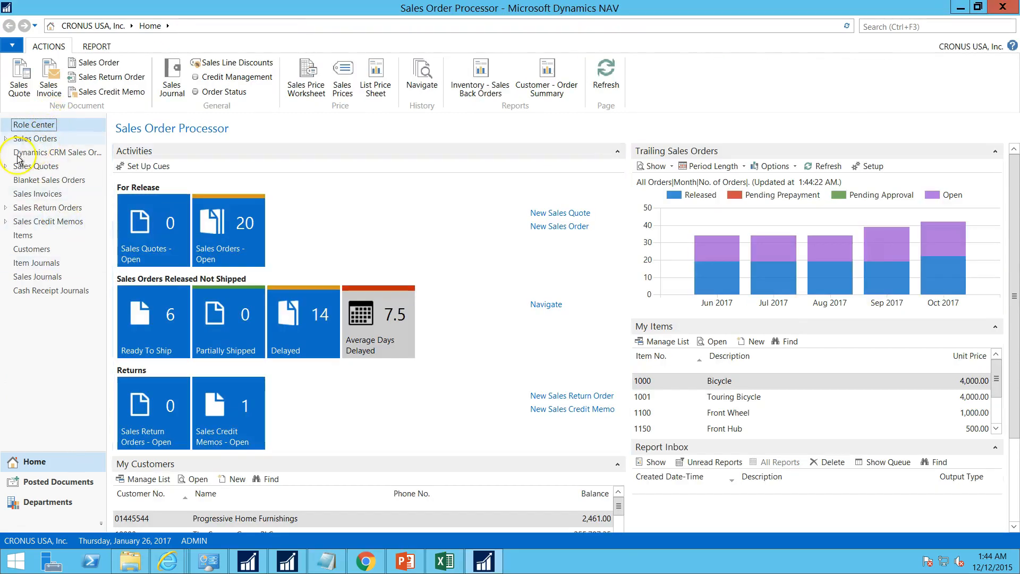
# Open the saved Sales Orders - US view under Sales Orders and check its Ship-to Country/Region Code column
pyautogui.click(7, 138)
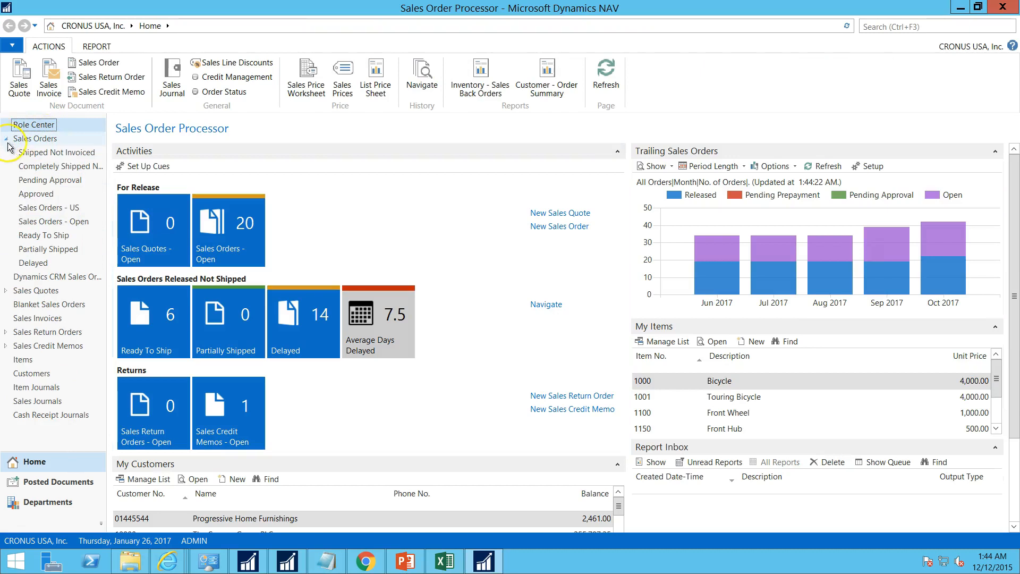
pyautogui.click(51, 207)
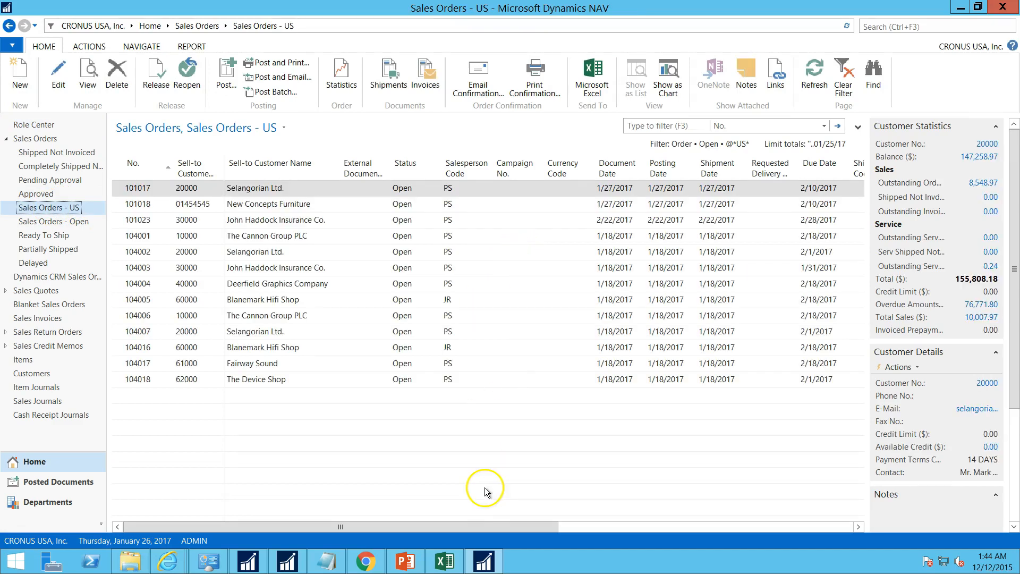
pyautogui.moveTo(489, 529); pyautogui.dragTo(698, 478)
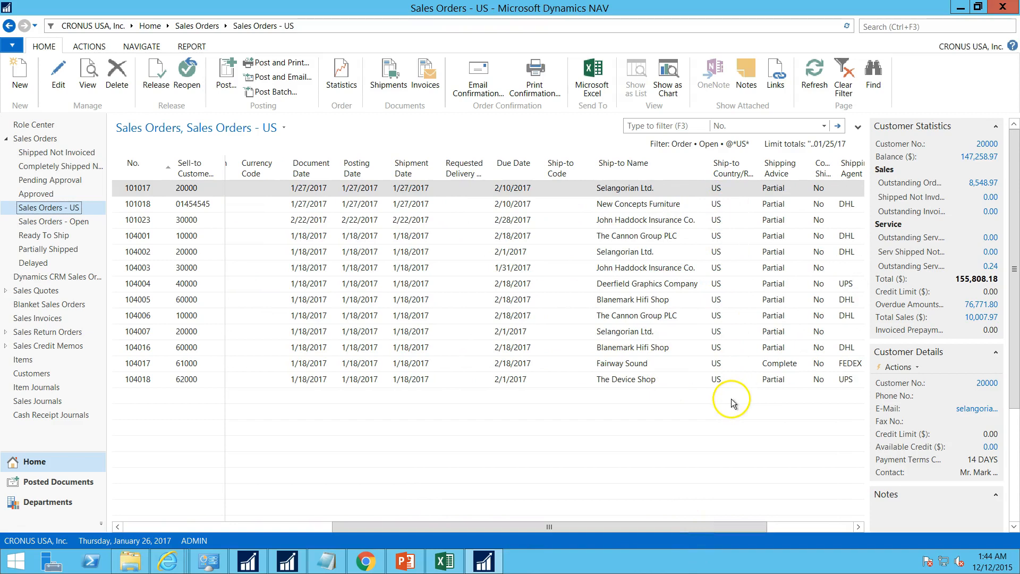
pyautogui.moveTo(709, 527); pyautogui.dragTo(345, 462)
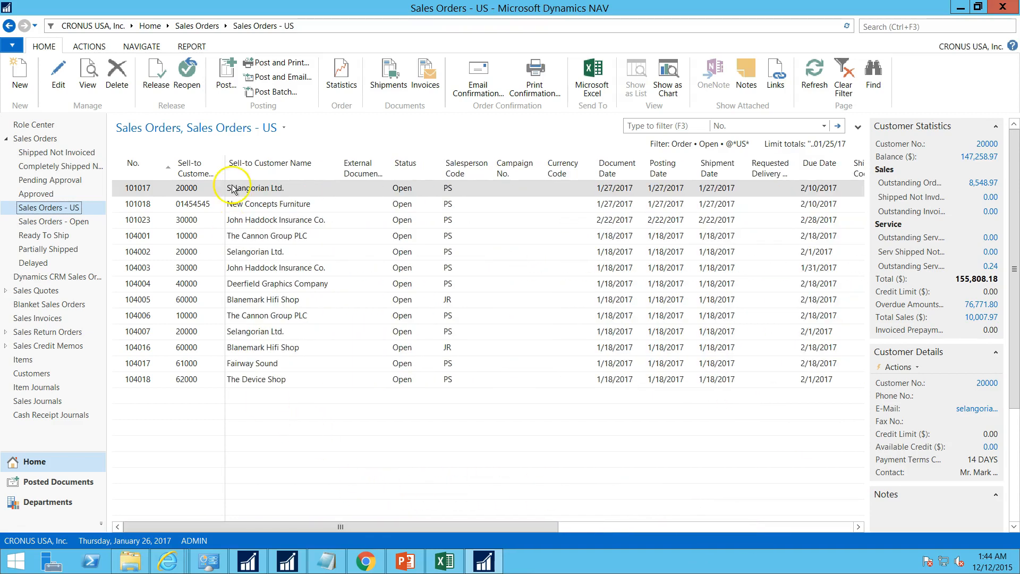
# Open the first sales order in the list, for Selangorian Ltd., and widen its window
pyautogui.click(241, 190)
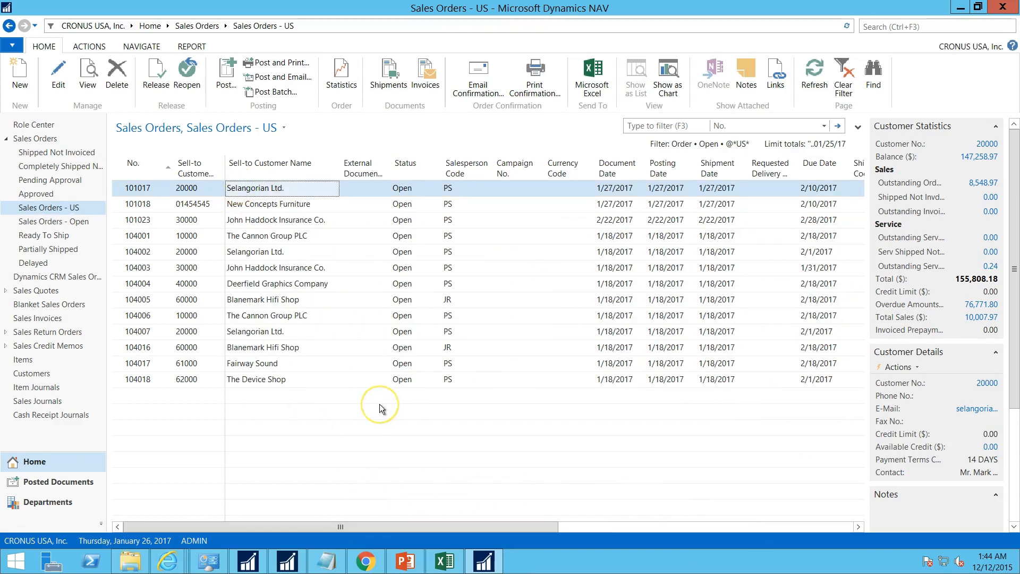
pyautogui.doubleClick(379, 408)
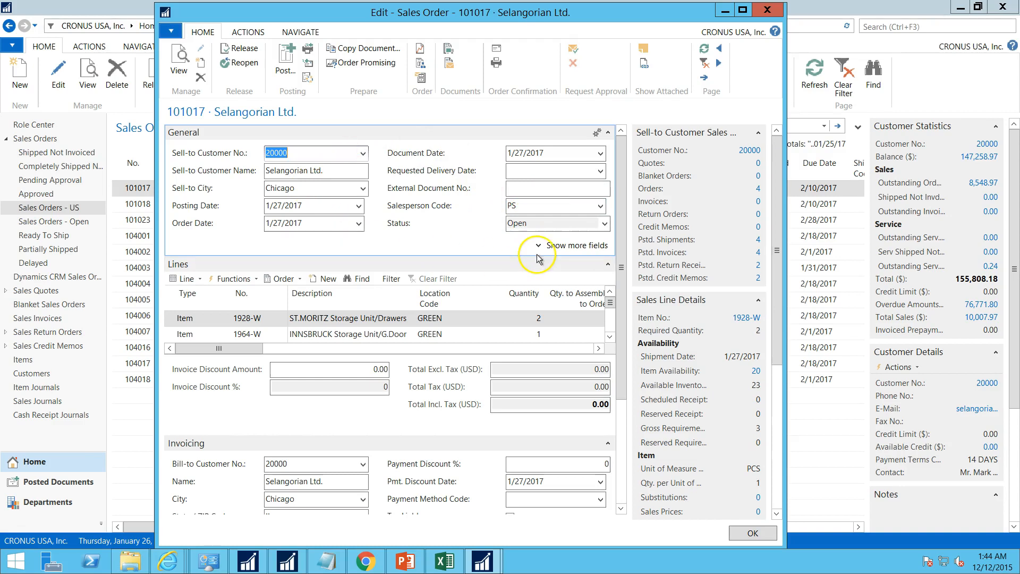
pyautogui.moveTo(785, 164); pyautogui.dragTo(943, 167)
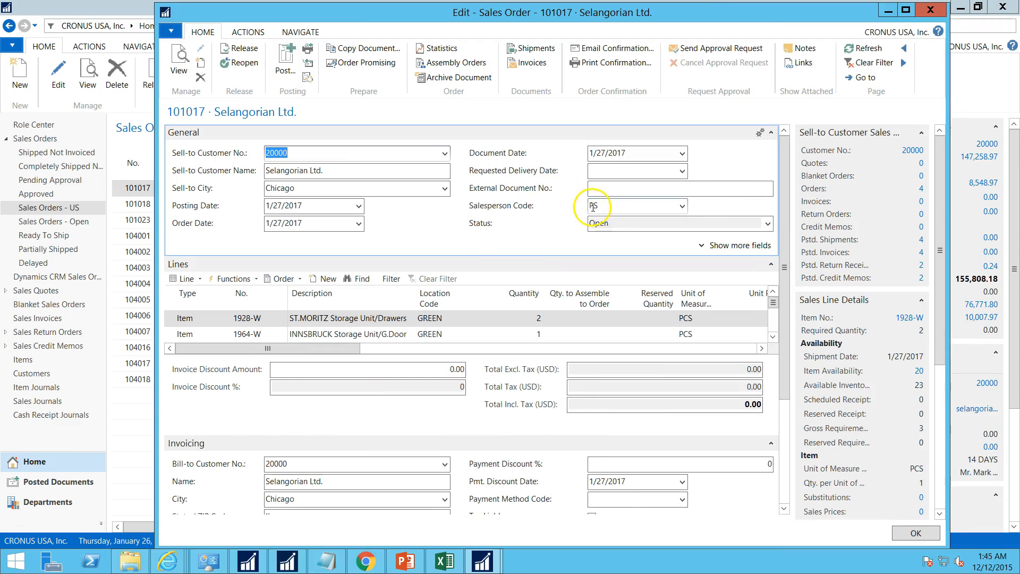
# Open the page customization of the sales order and bring up the field settings of its General FastTab
pyautogui.click(173, 31)
pyautogui.moveTo(189, 110)
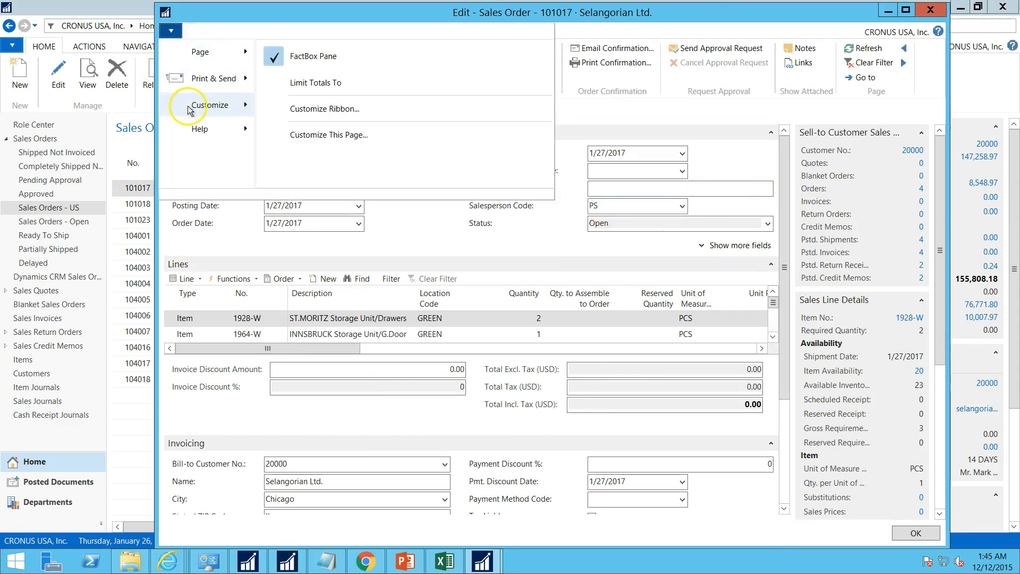
pyautogui.click(342, 134)
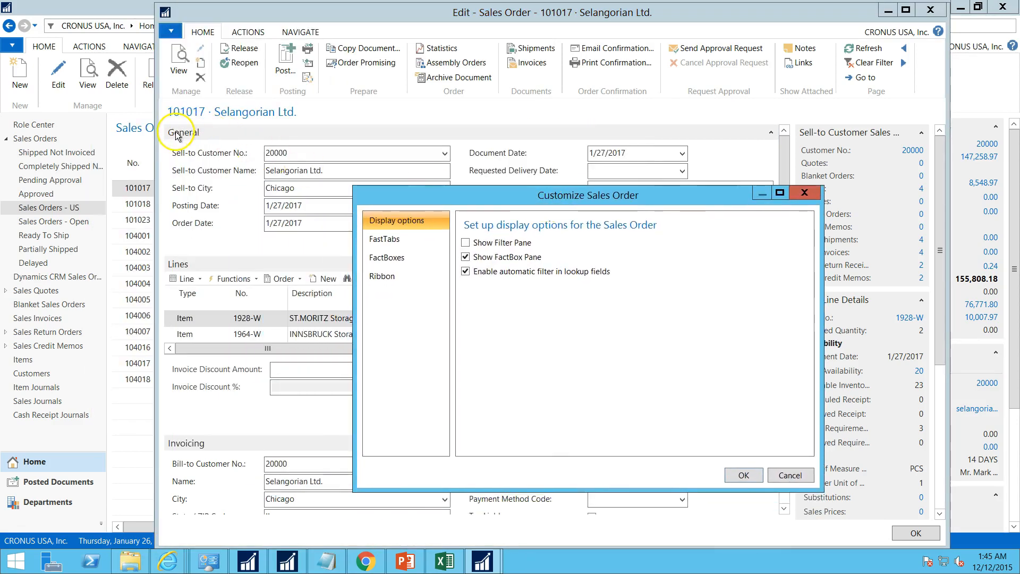
pyautogui.click(389, 240)
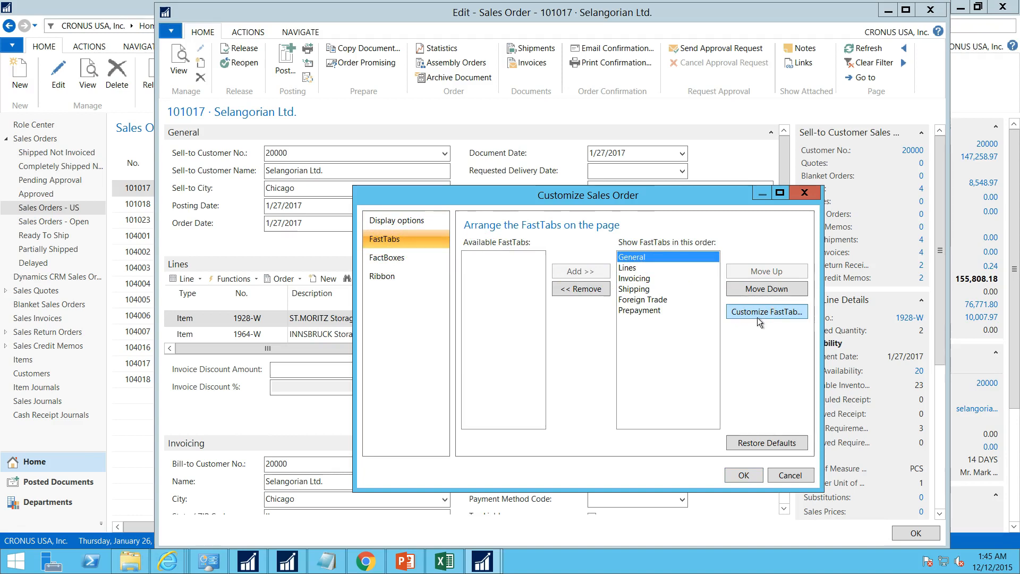
pyautogui.doubleClick(649, 330)
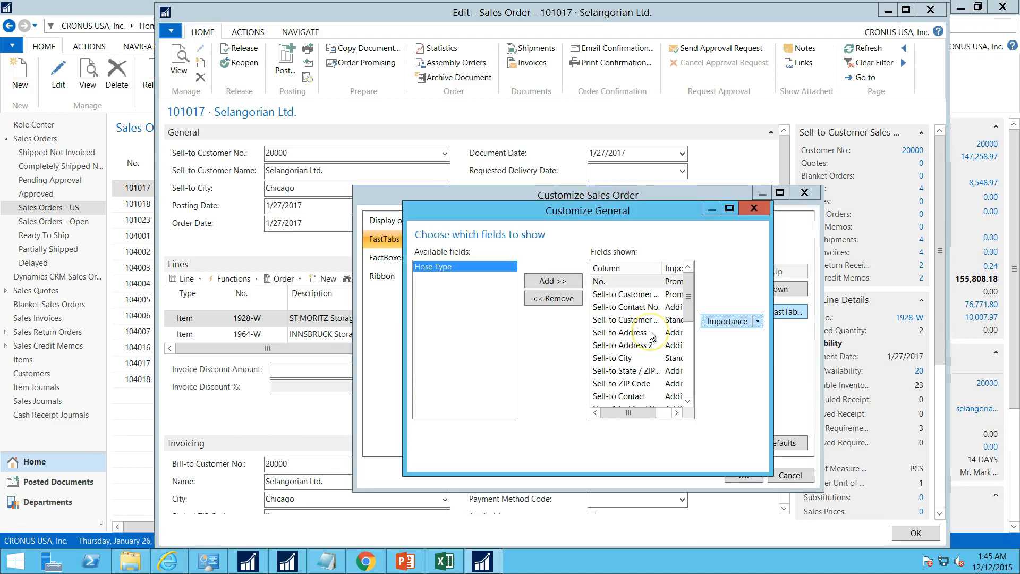
# Set the importance of the Salesperson Code field to Additional and apply the sales order customization
pyautogui.moveTo(690, 318); pyautogui.dragTo(684, 383)
pyautogui.click(638, 345)
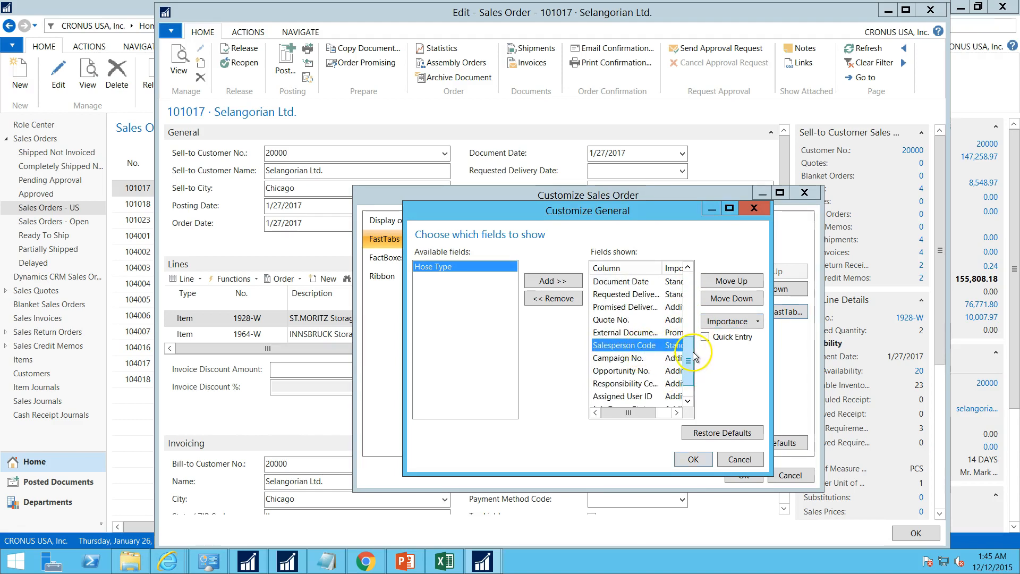
pyautogui.click(756, 322)
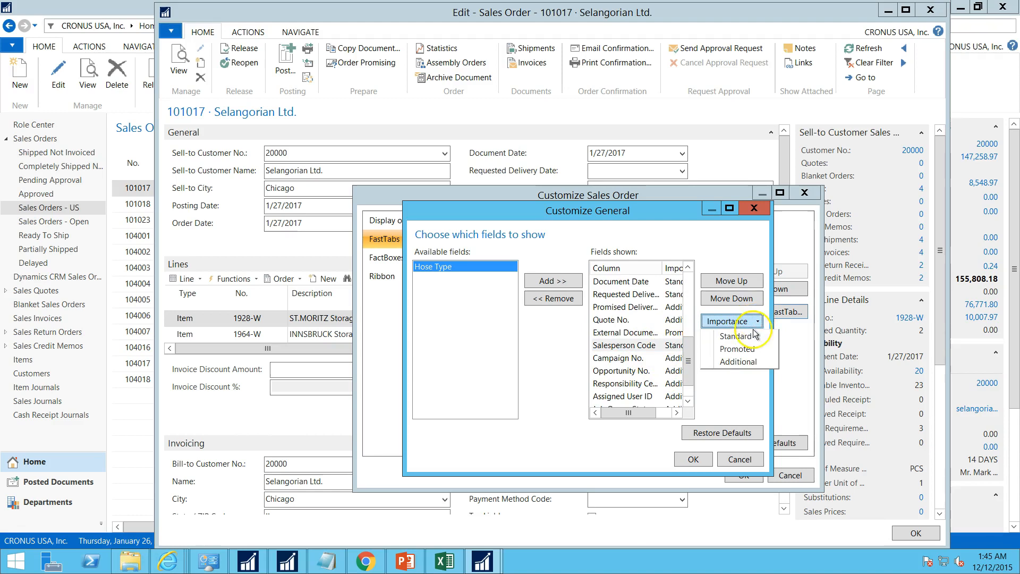
pyautogui.click(739, 362)
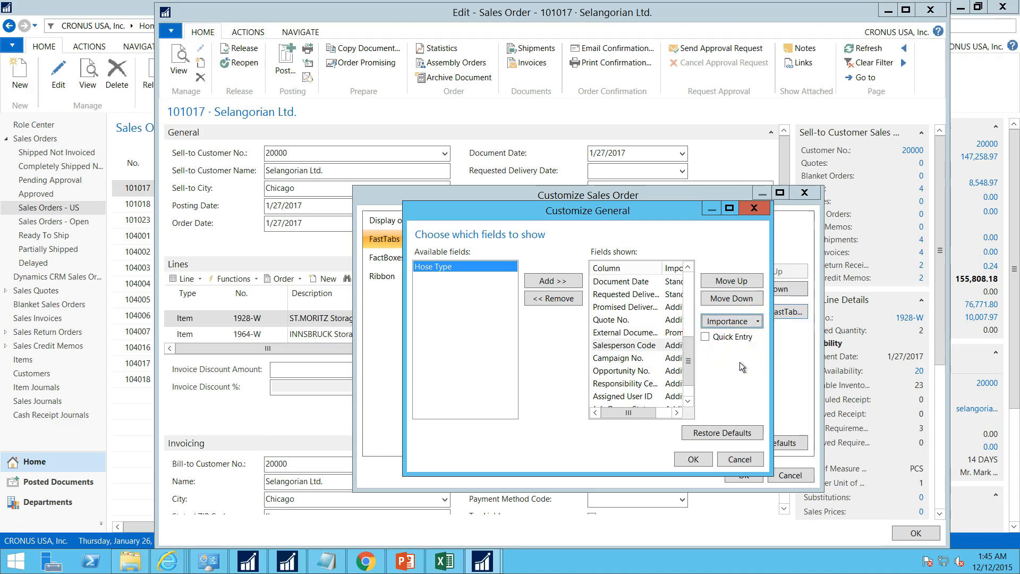
pyautogui.click(692, 460)
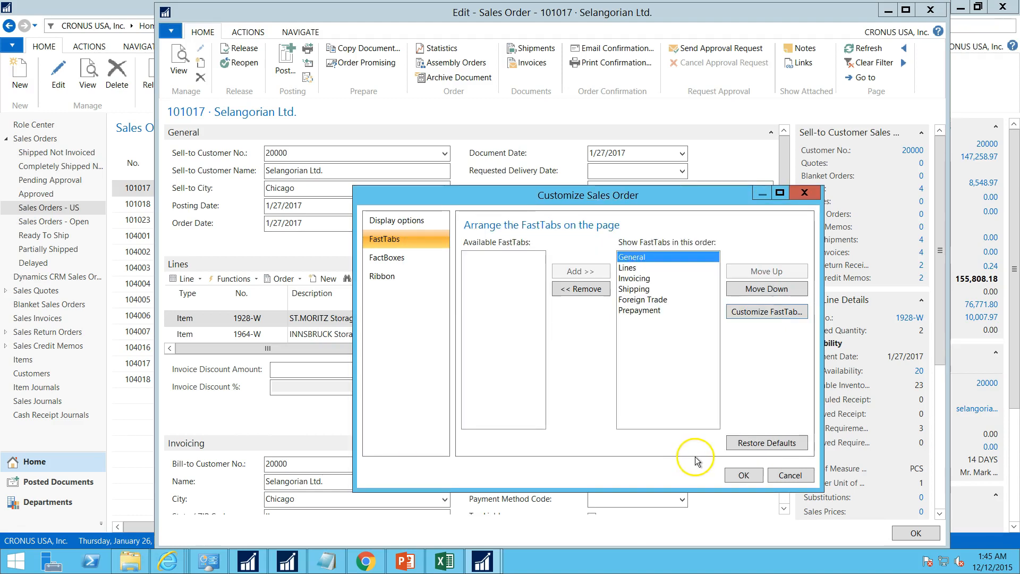
pyautogui.click(743, 474)
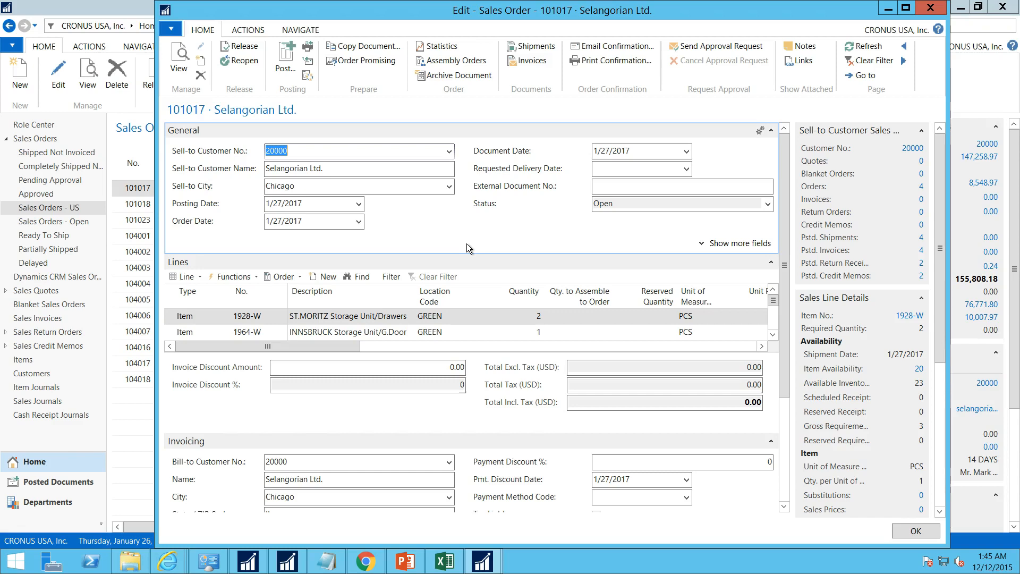
# Expand the General FastTab to show its additional fields and select the Salesperson Code value
pyautogui.click(701, 244)
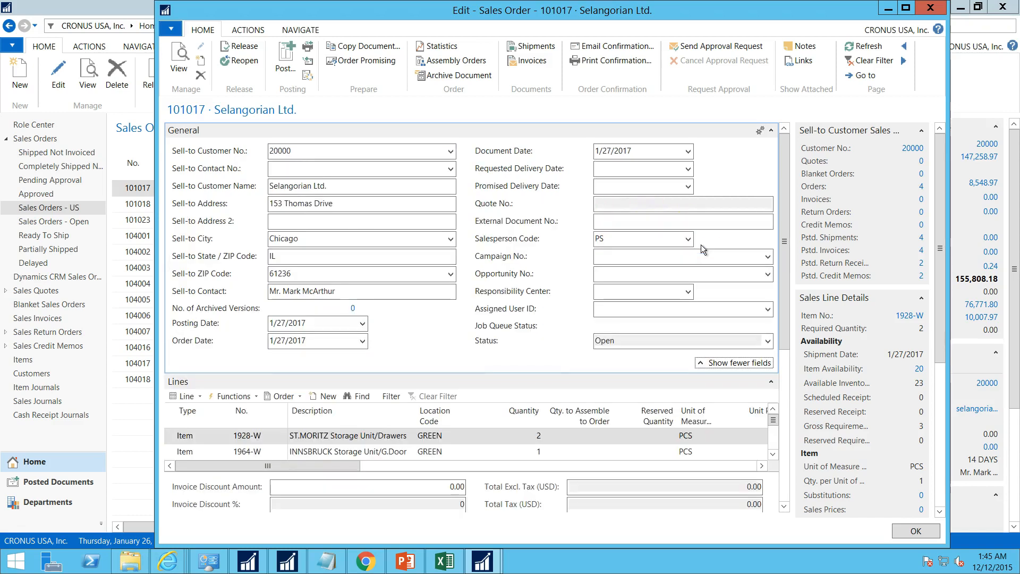
pyautogui.doubleClick(601, 239)
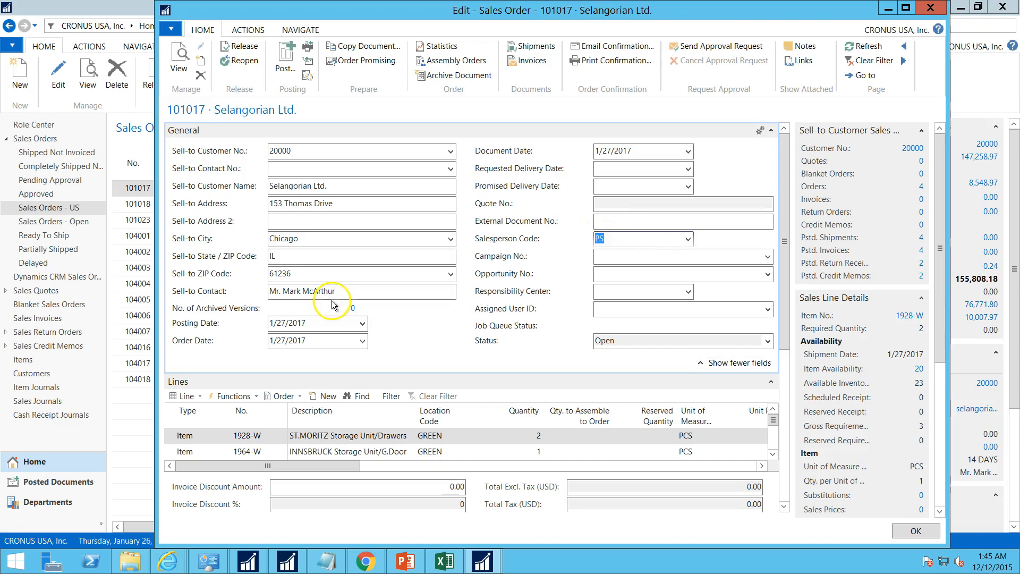